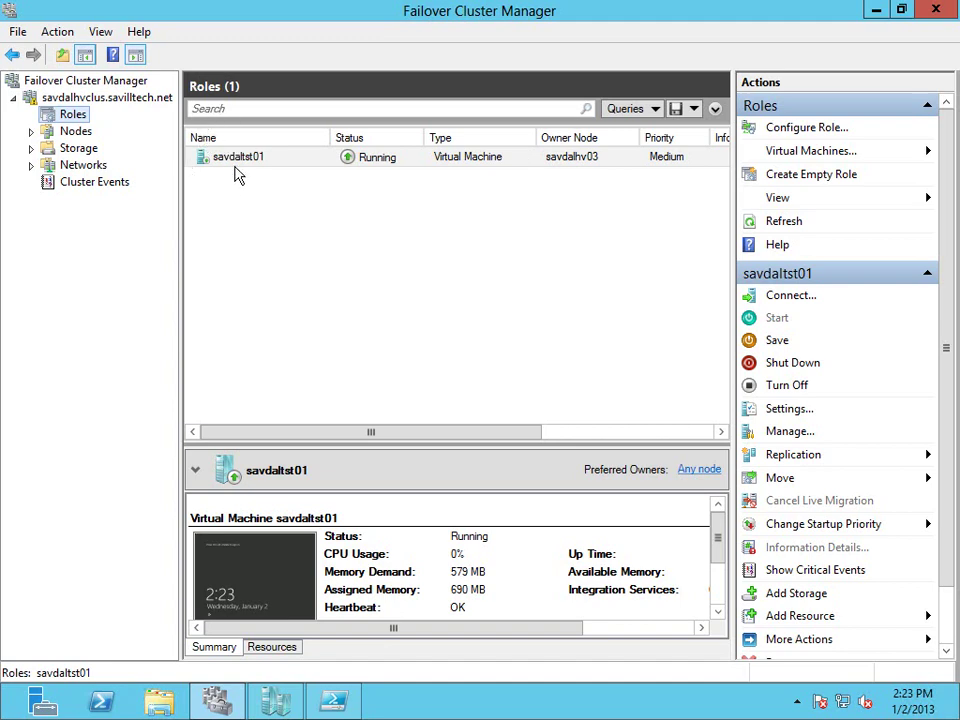
Step: Select the savdaltst01 virtual machine role in Failover Cluster Manager's Roles list
left_click(279, 167)
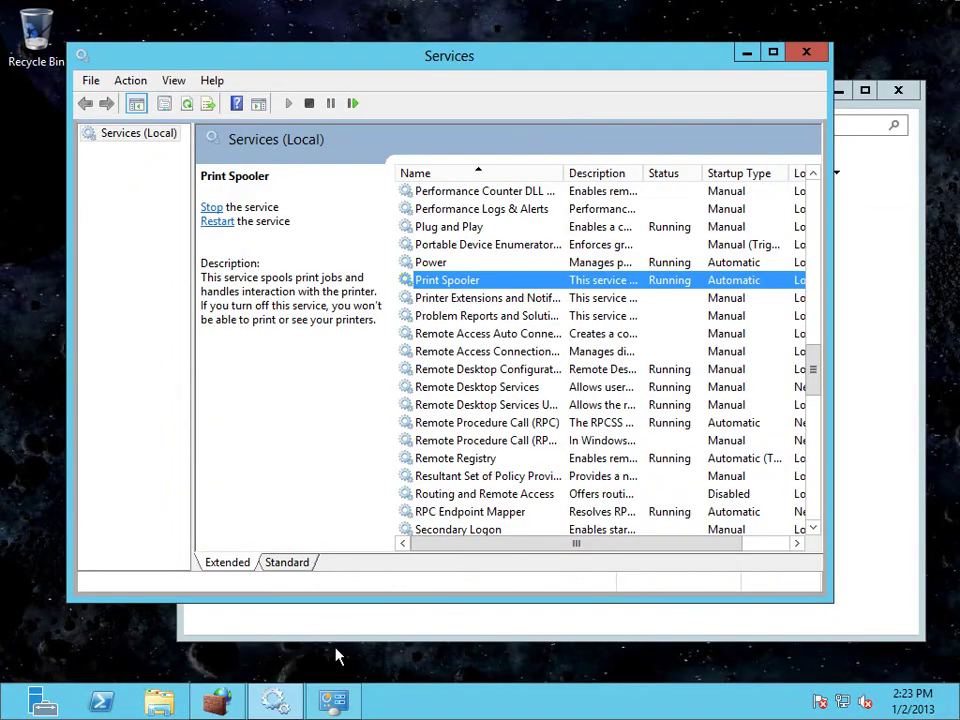
Step: In the firewall's allowed apps list, confirm Virtual Machine Monitoring for Domain, Private and Public, then click OK
left_click(364, 634)
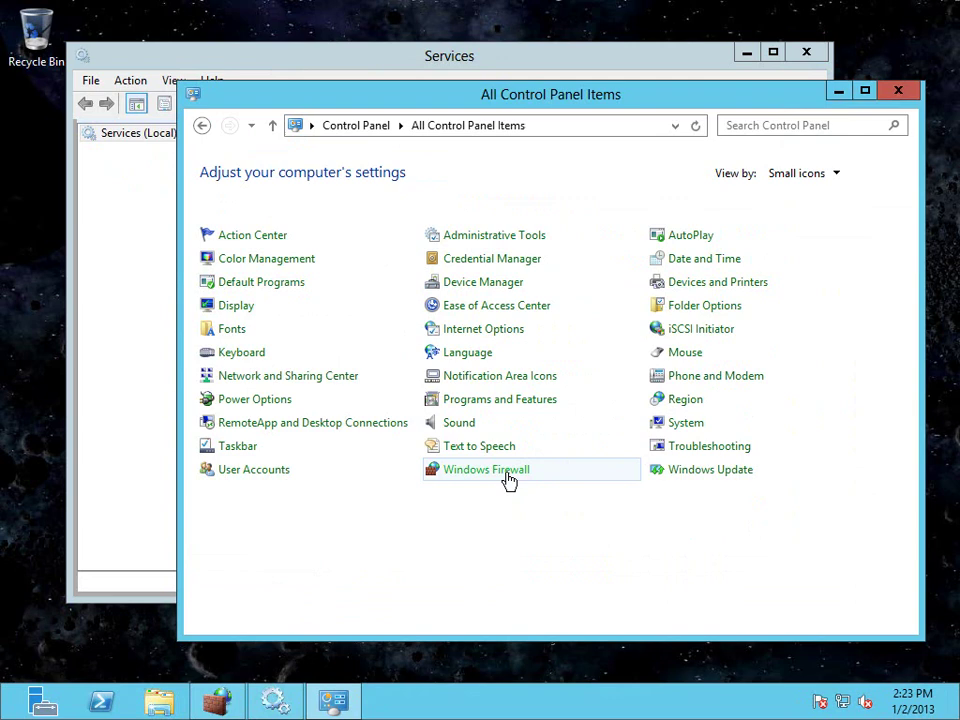
left_click(508, 470)
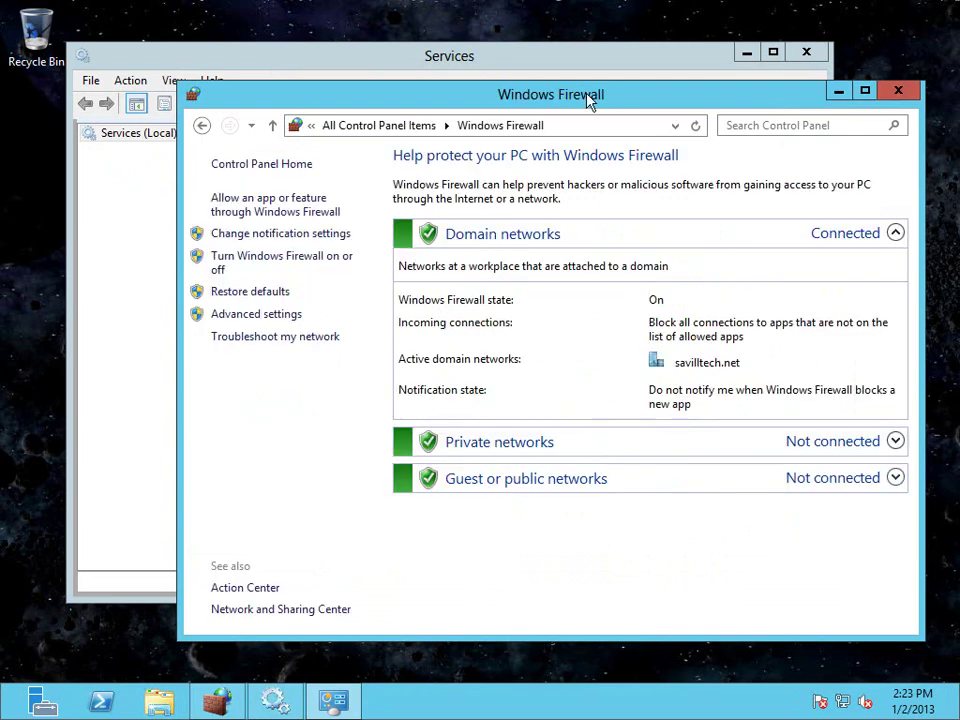
left_click(261, 209)
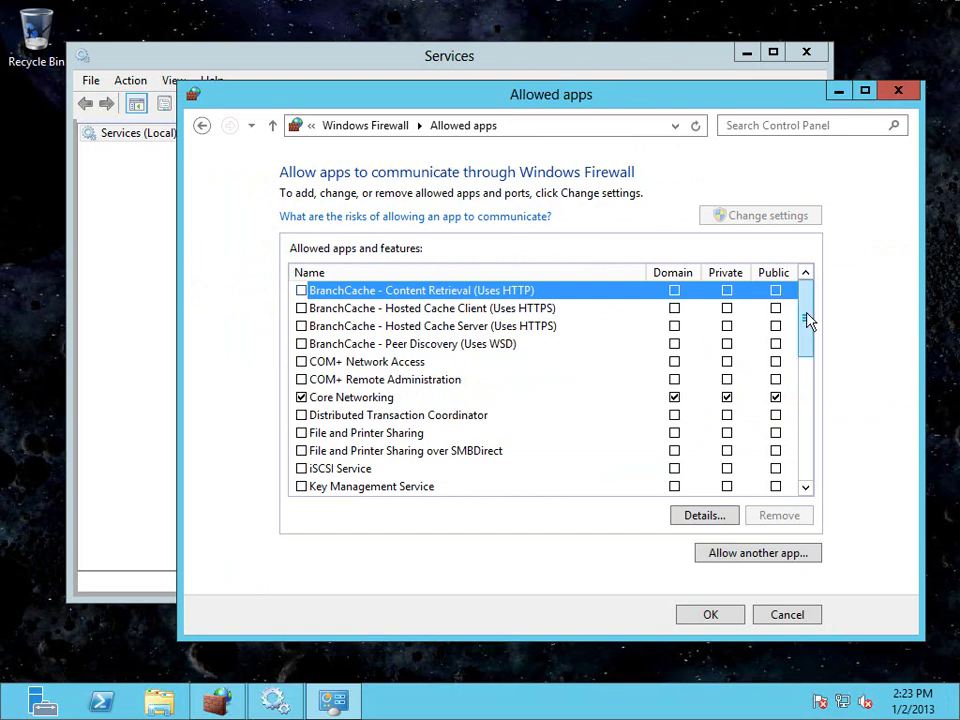
left_click_drag(806, 317, 823, 452)
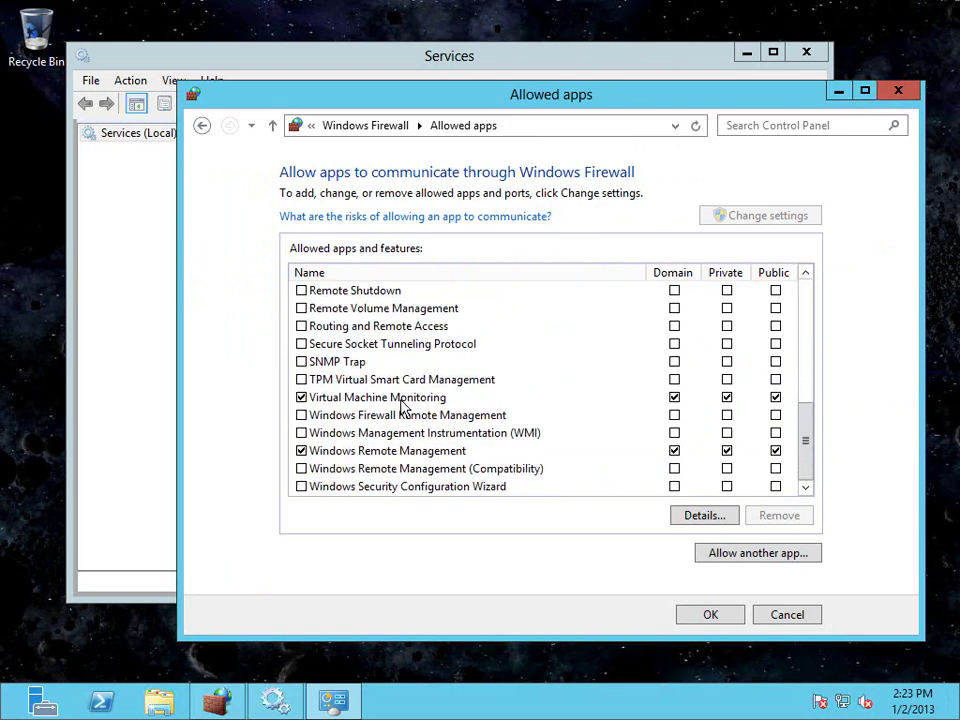
left_click(340, 397)
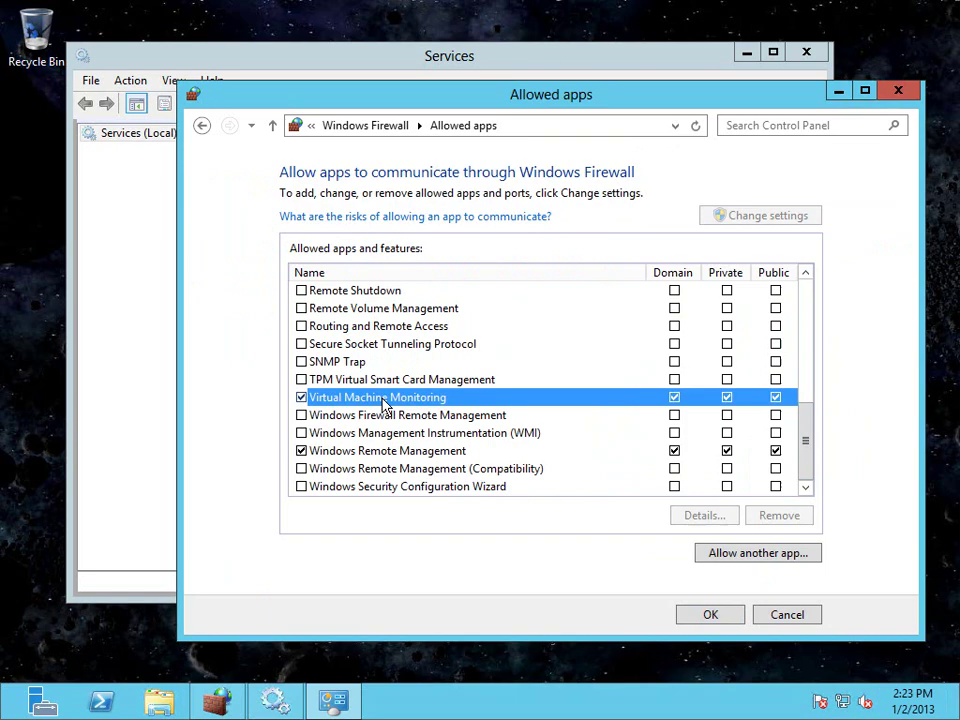
left_click(712, 615)
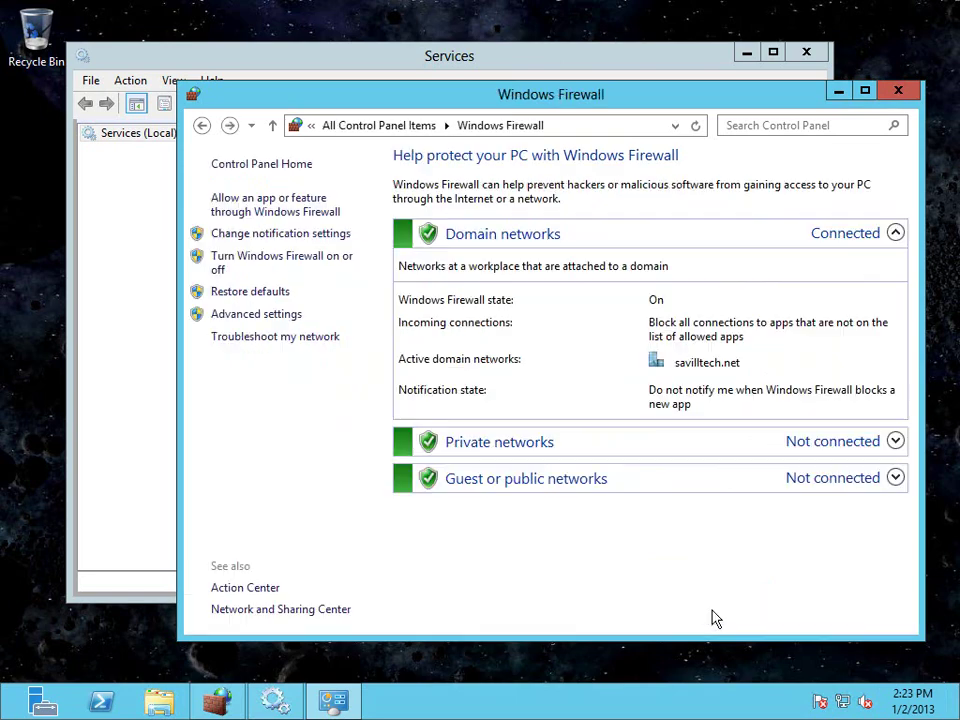
Step: Review the Virtual Machine Monitoring inbound rules in Windows Firewall with Advanced Security, then close it
left_click(221, 703)
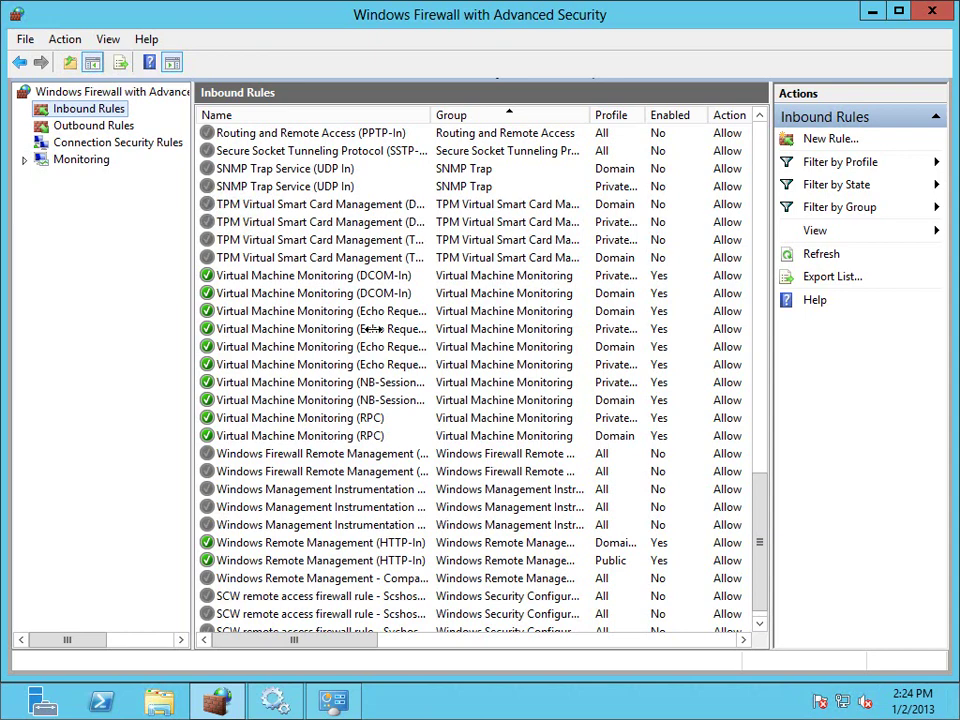
left_click(930, 12)
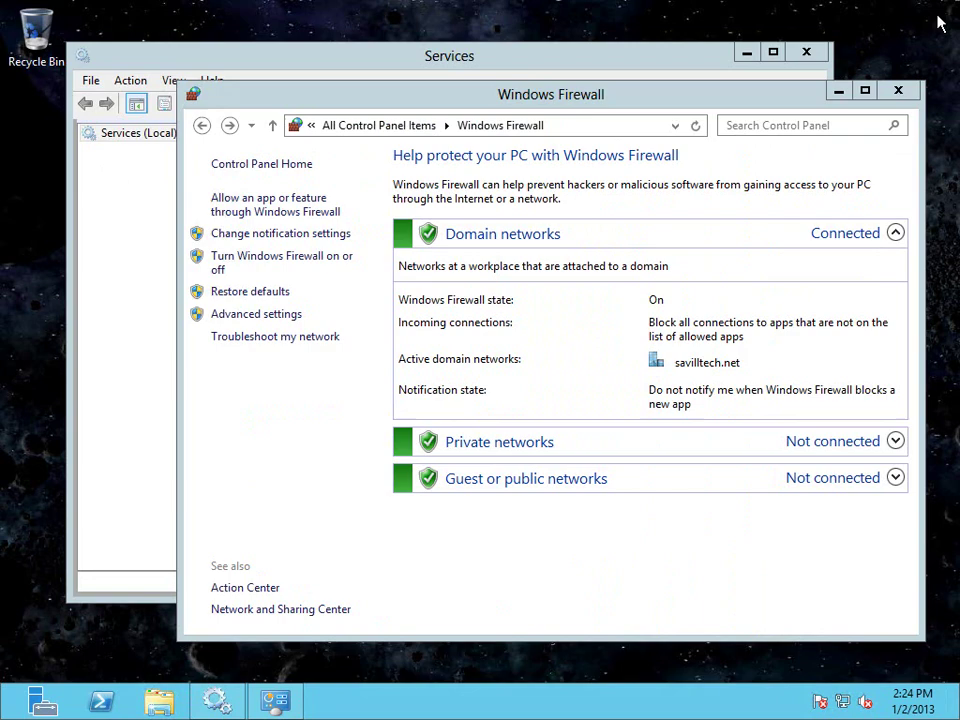
Step: Close the firewall window and verify Print Spooler is already monitored in savdaltst01's Configure Monitoring, cancelling unchanged
left_click(902, 90)
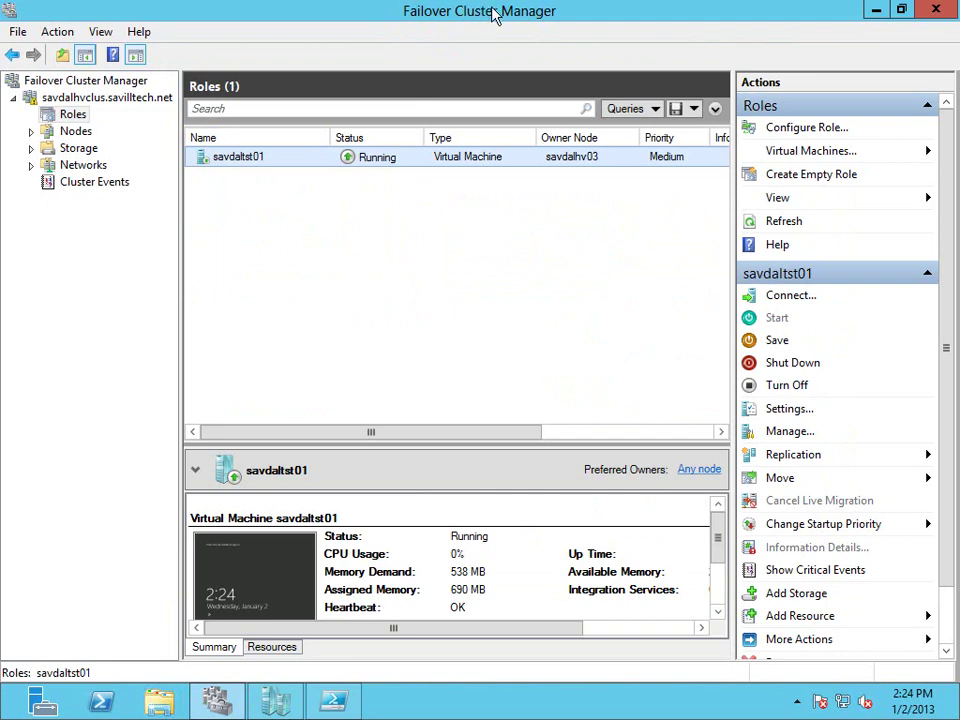
right_click(245, 165)
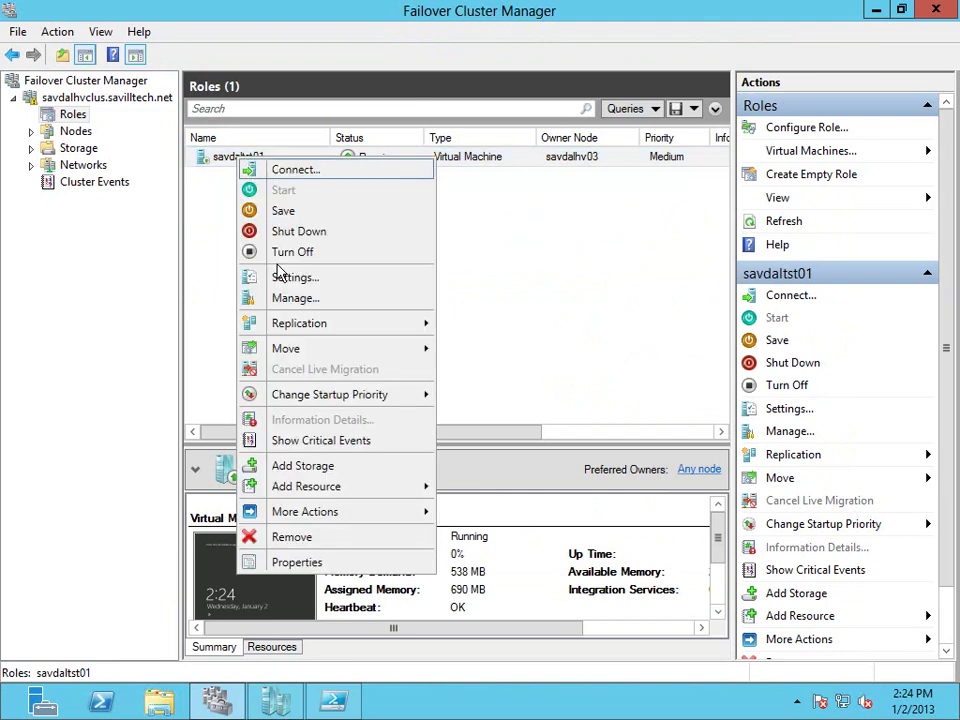
mouse_move(310, 513)
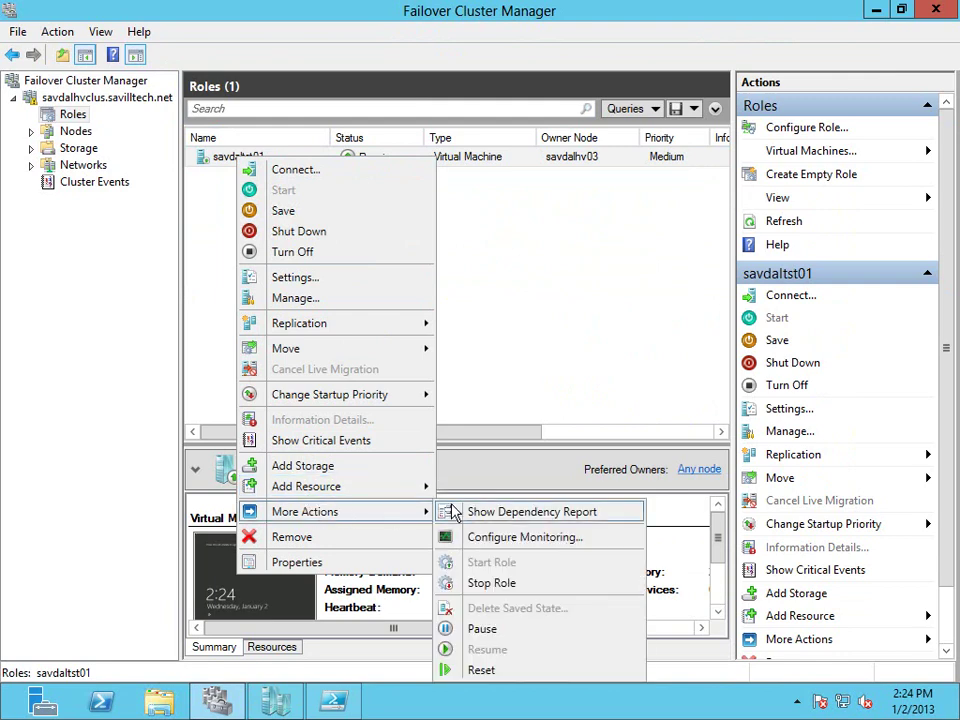
left_click(501, 542)
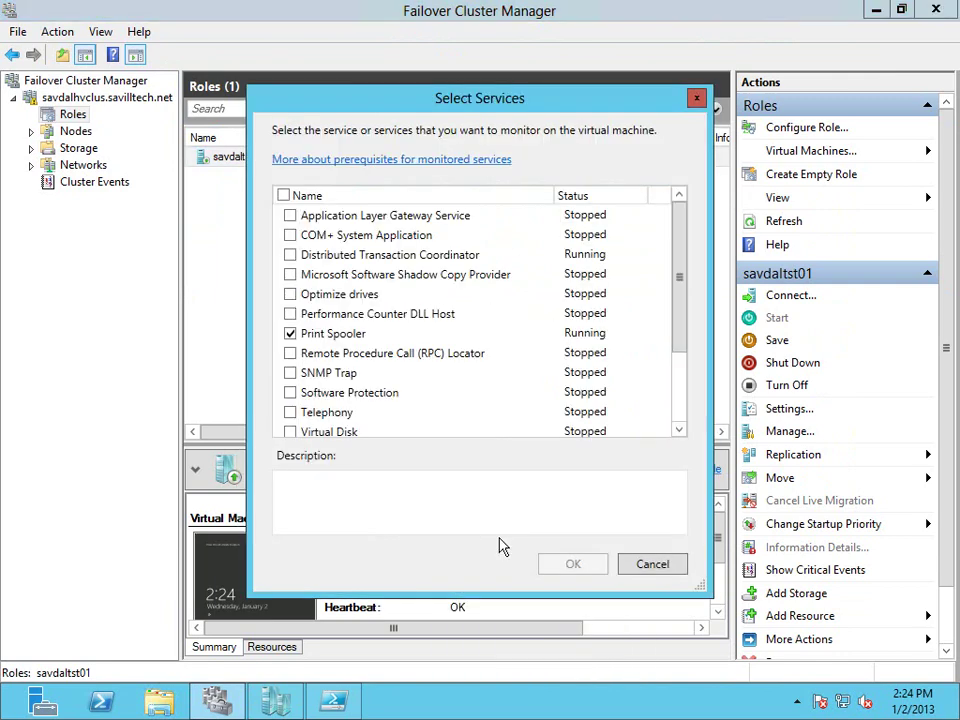
left_click_drag(681, 279, 684, 388)
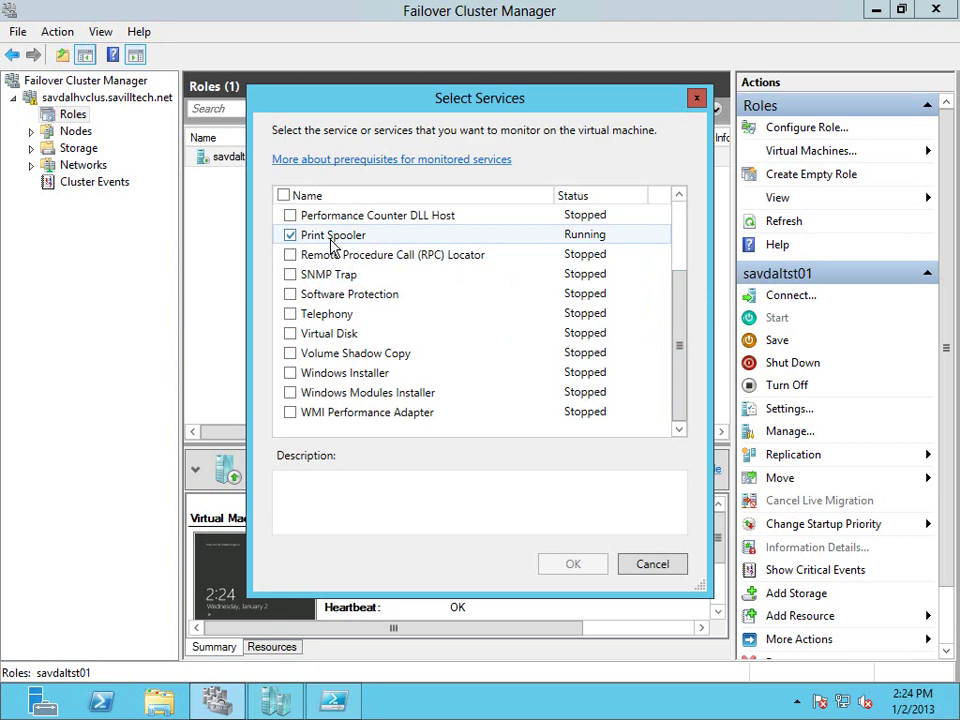
left_click(647, 561)
Step: Clear the ISE console and recall Add-ClusterVMMonitoredItem -VirtualMachine savdaltst01 -Service spooler, then minimize the ISE
left_click(335, 705)
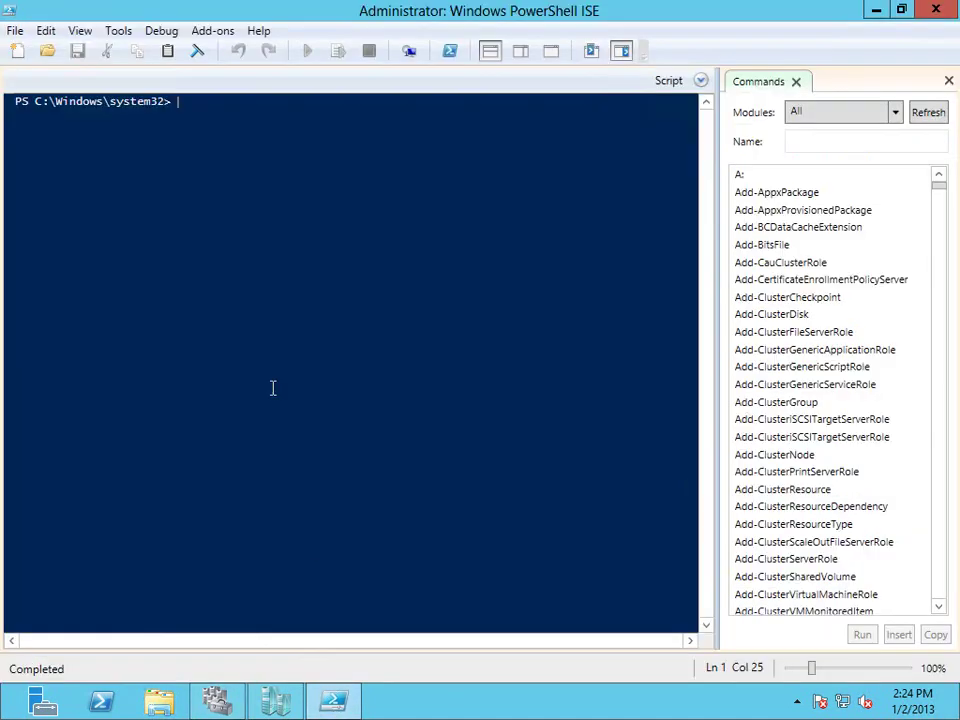
type("cls")
key("Return")
type("Add-ClusterVMMonitoredItem -VirtualMachine savdaltst01 -Service spooler")
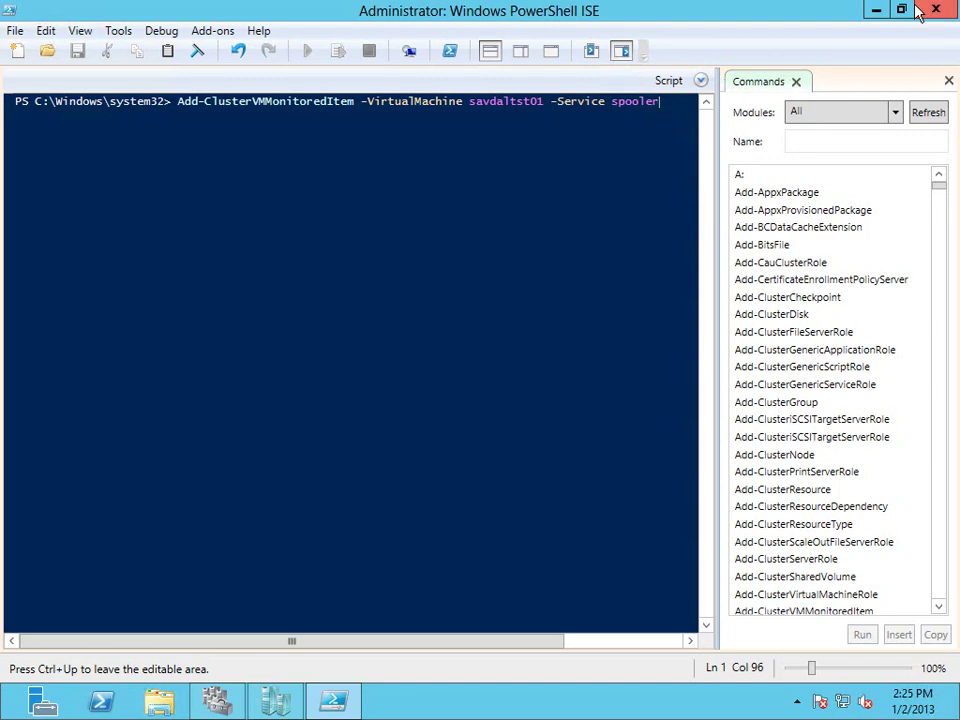
left_click(877, 11)
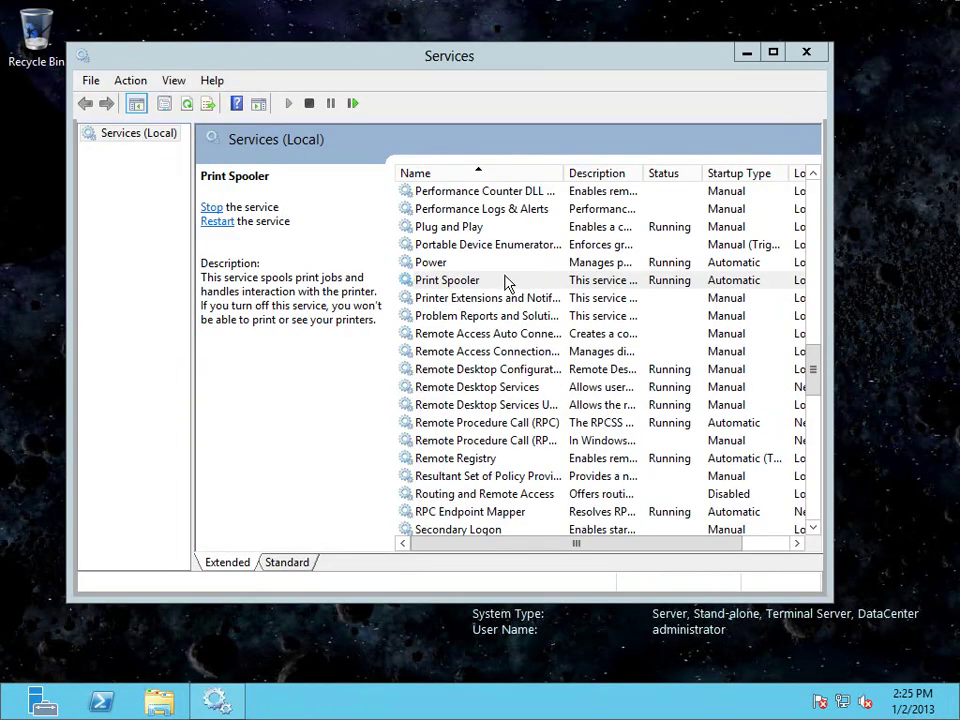
Step: Review Print Spooler's Recovery settings (restart on first and second failures) and cancel the properties
right_click(496, 282)
left_click(552, 449)
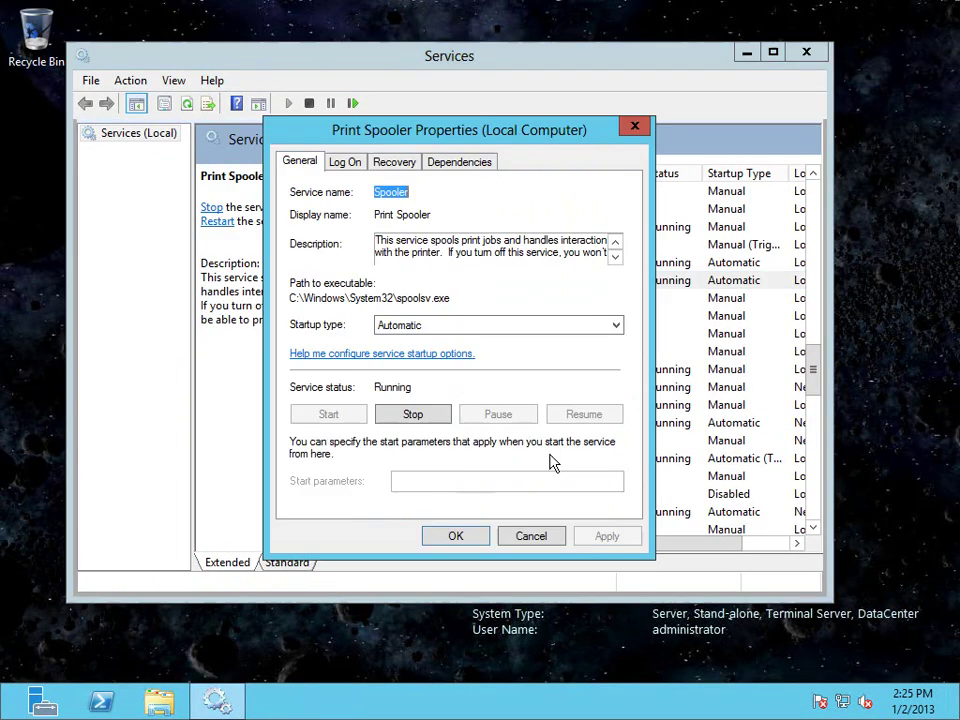
left_click(396, 164)
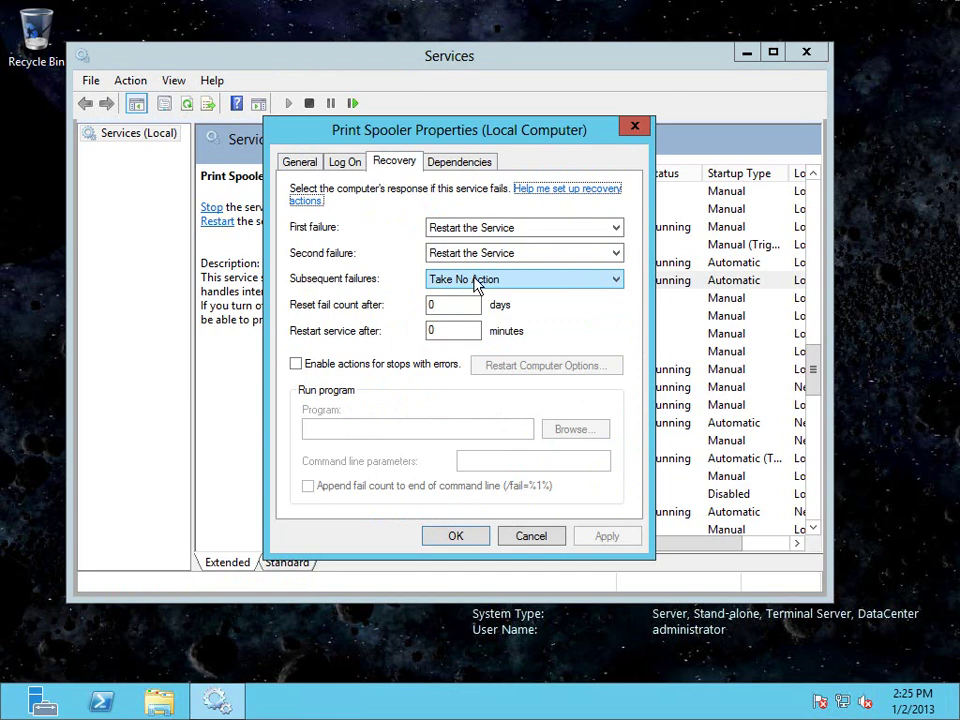
left_click(531, 537)
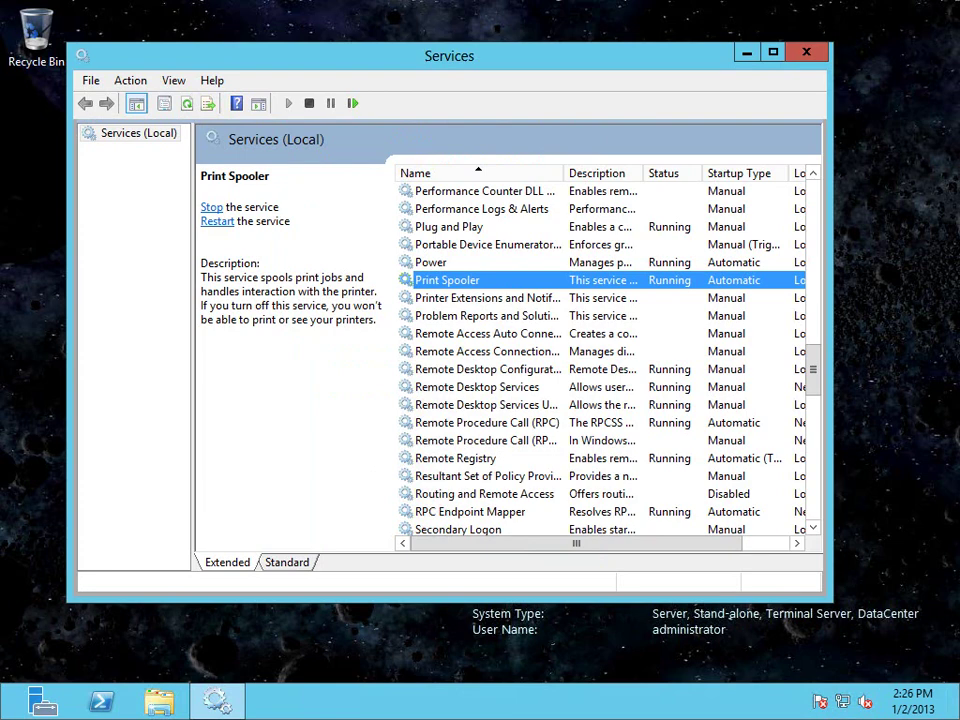
left_click(103, 703)
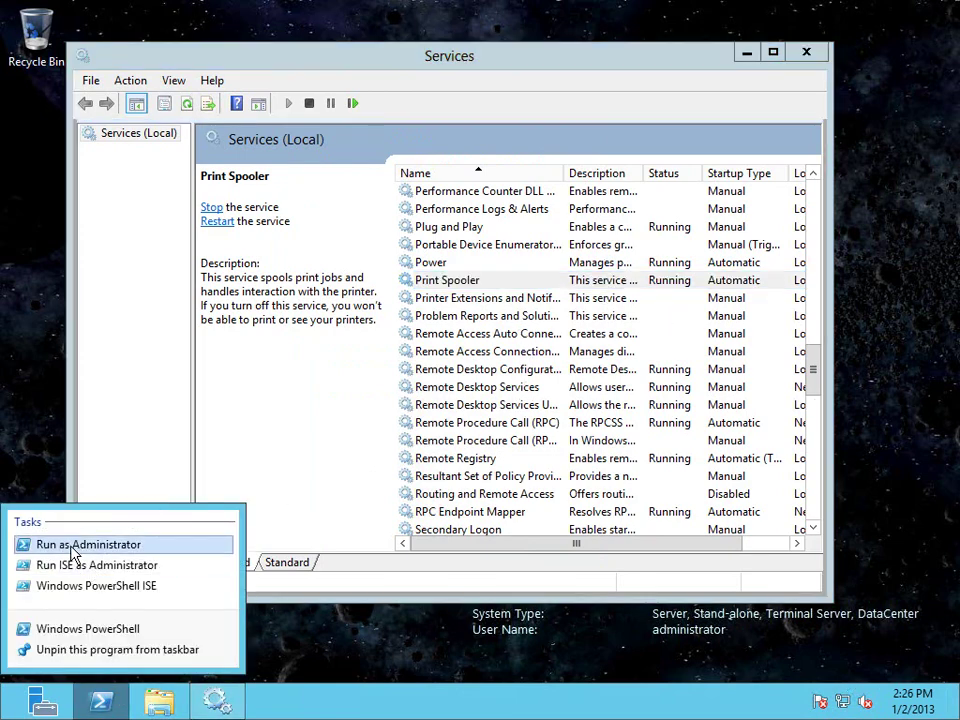
Step: Open PowerShell as administrator and run Get-Process -name spoolsv to list the spooler process
left_click(72, 545)
left_click_drag(508, 96, 508, 372)
left_click(433, 454)
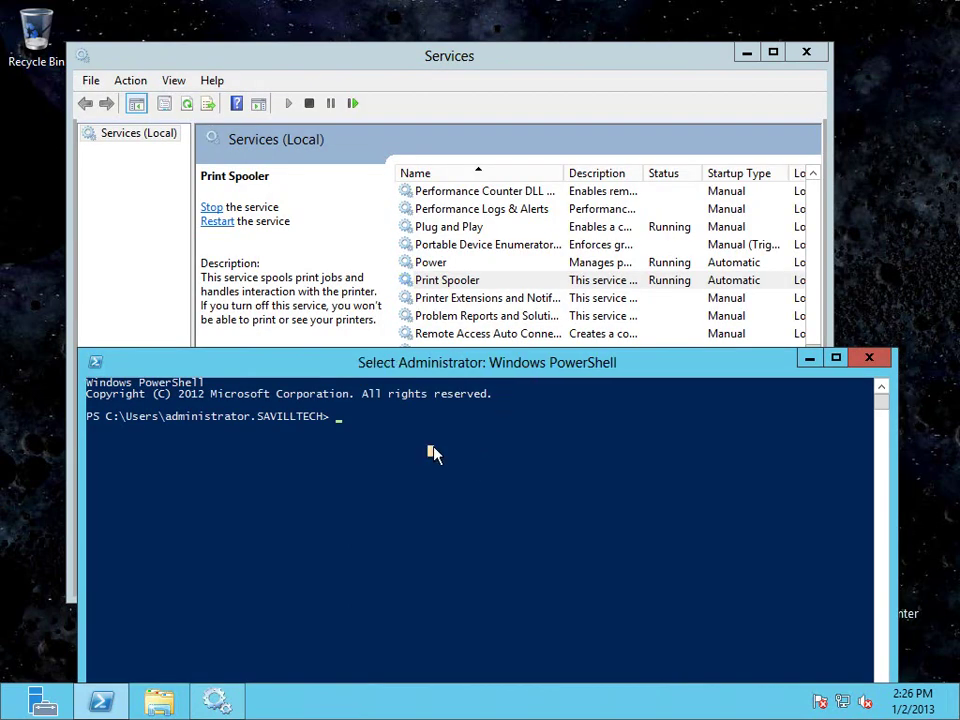
left_click(420, 477)
type("get-pro")
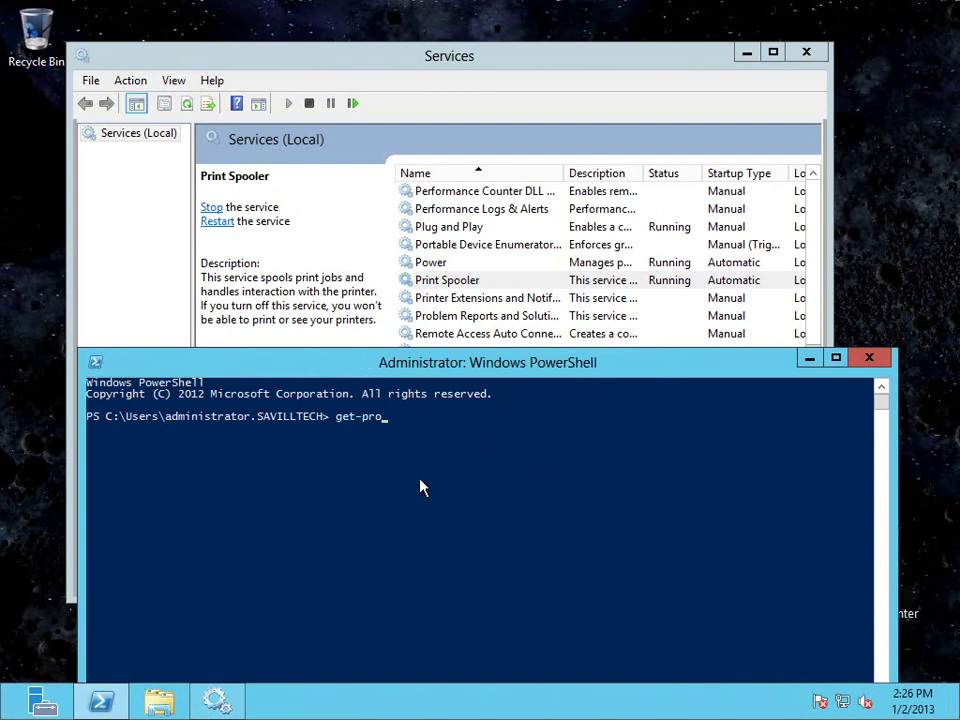
key("Tab")
type("=")
key("BackSpace")
type("-name spoolsv")
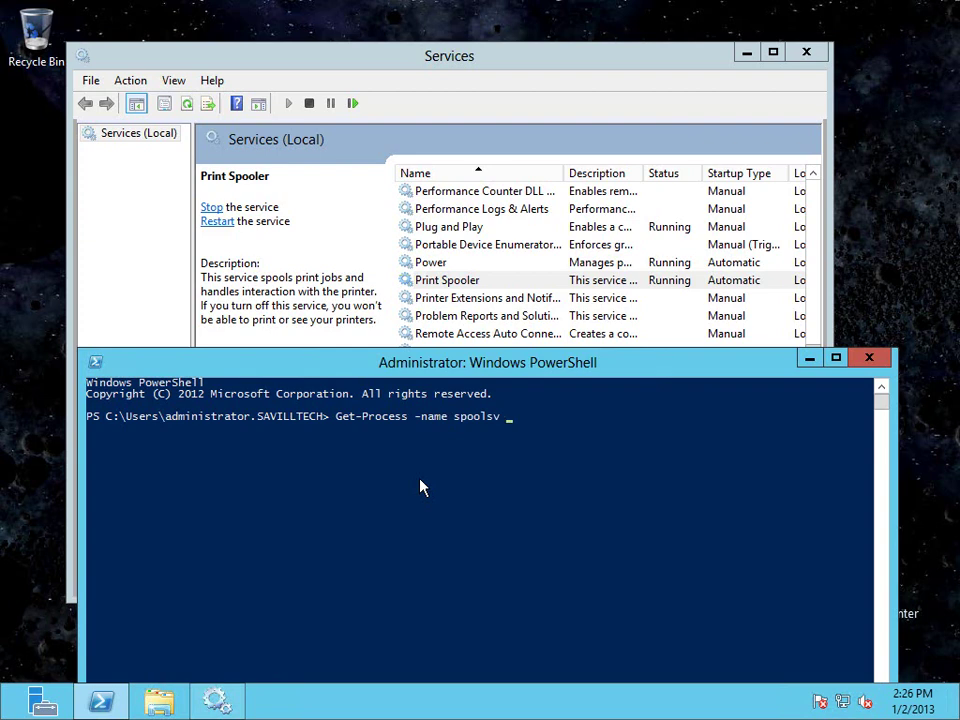
key("Return")
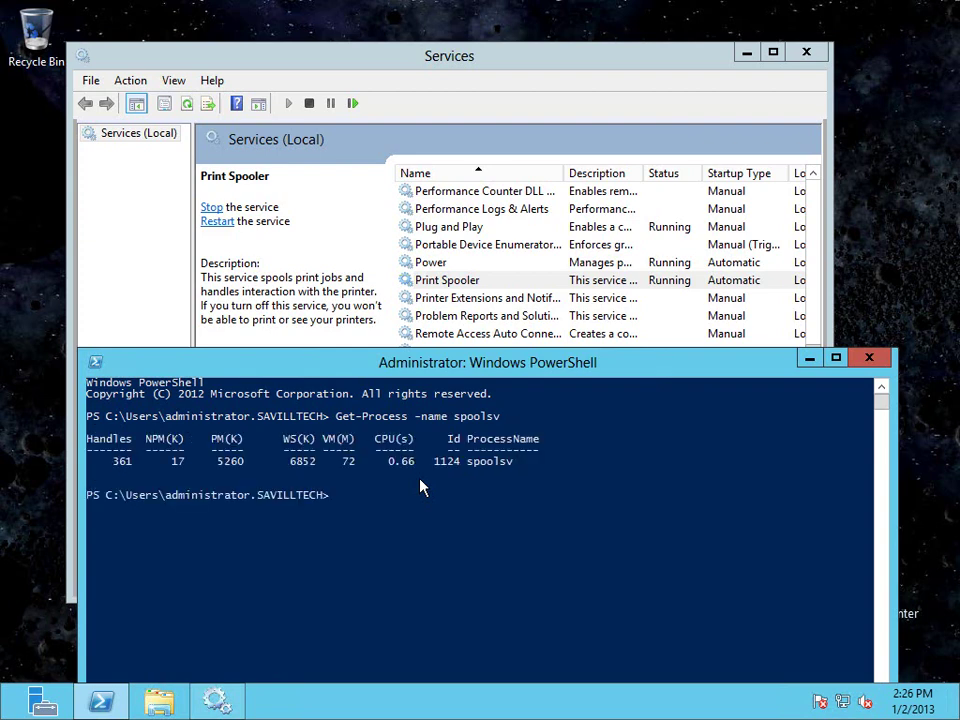
Step: Pipe the command to Stop-Process and confirm Y to kill spoolsv Id 1124
key("Up")
type("|")
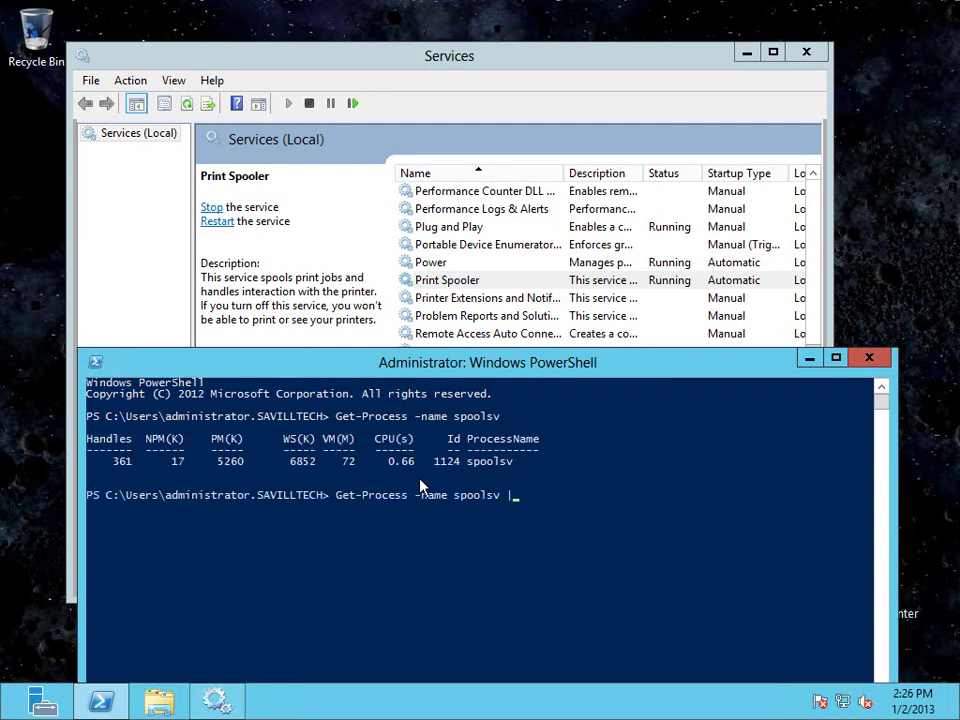
type("stop-process")
key("Return")
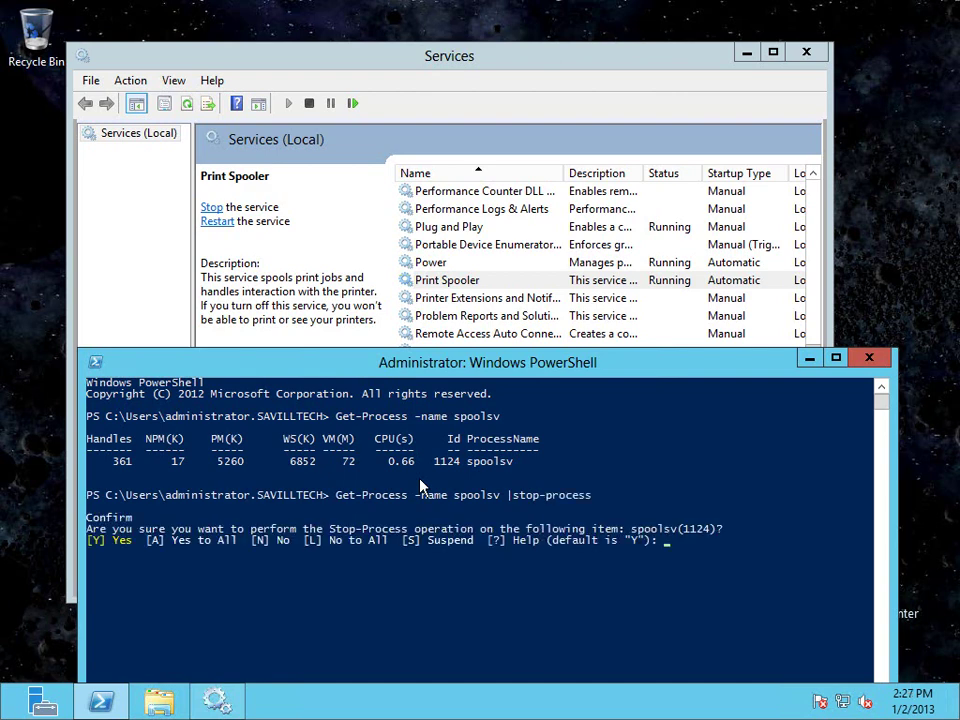
type("Y")
key("Return")
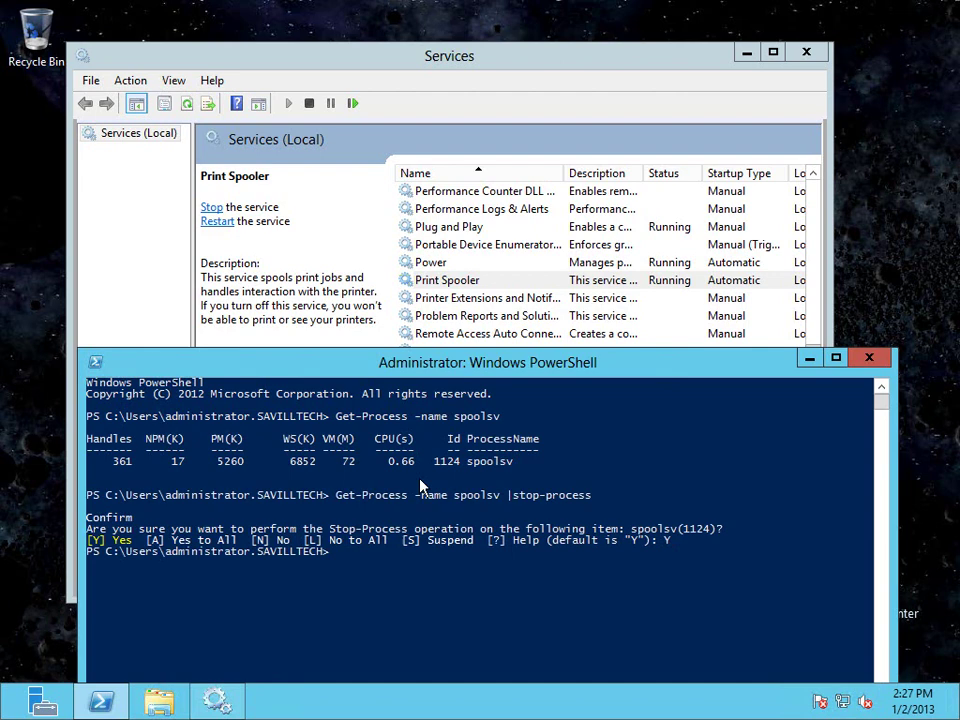
Step: Refresh the Services list via Action > Refresh and check Print Spooler shows Running
left_click(622, 282)
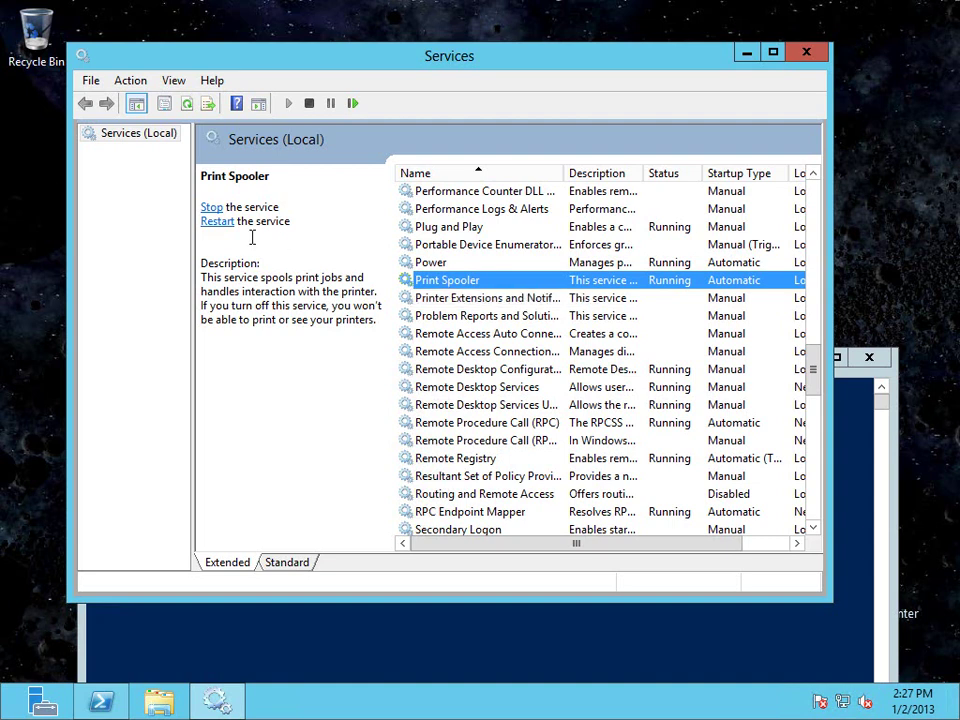
left_click(173, 80)
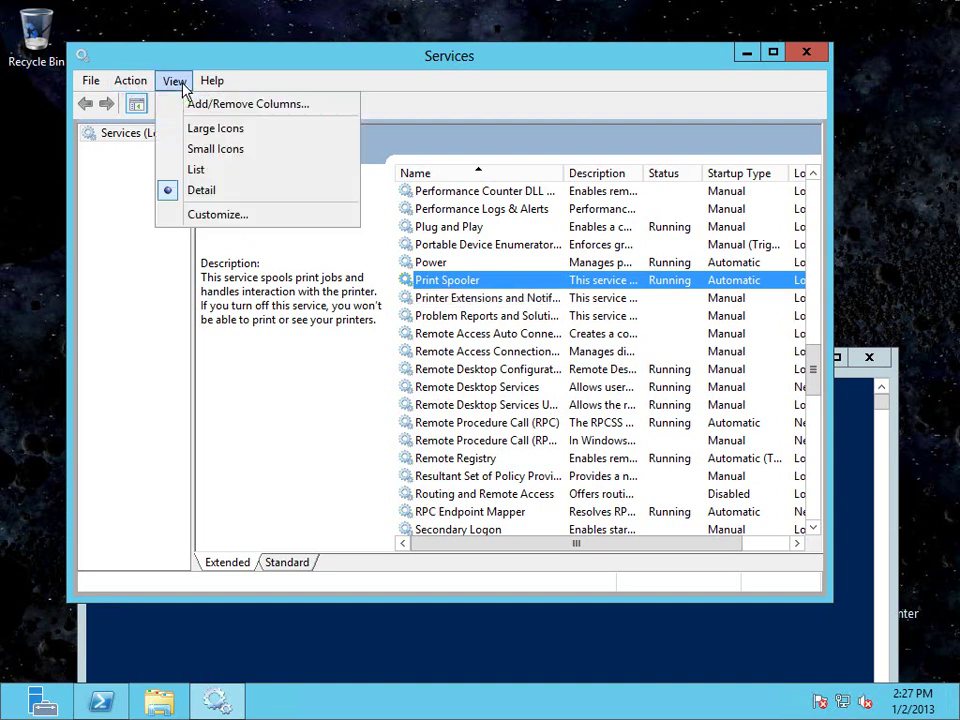
mouse_move(137, 88)
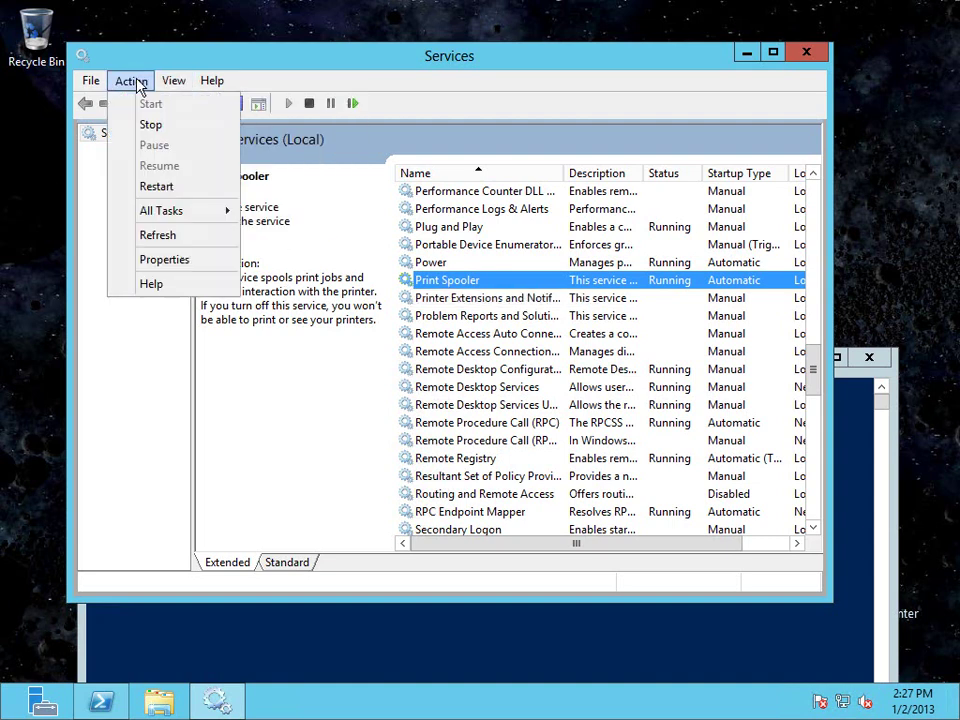
left_click(154, 235)
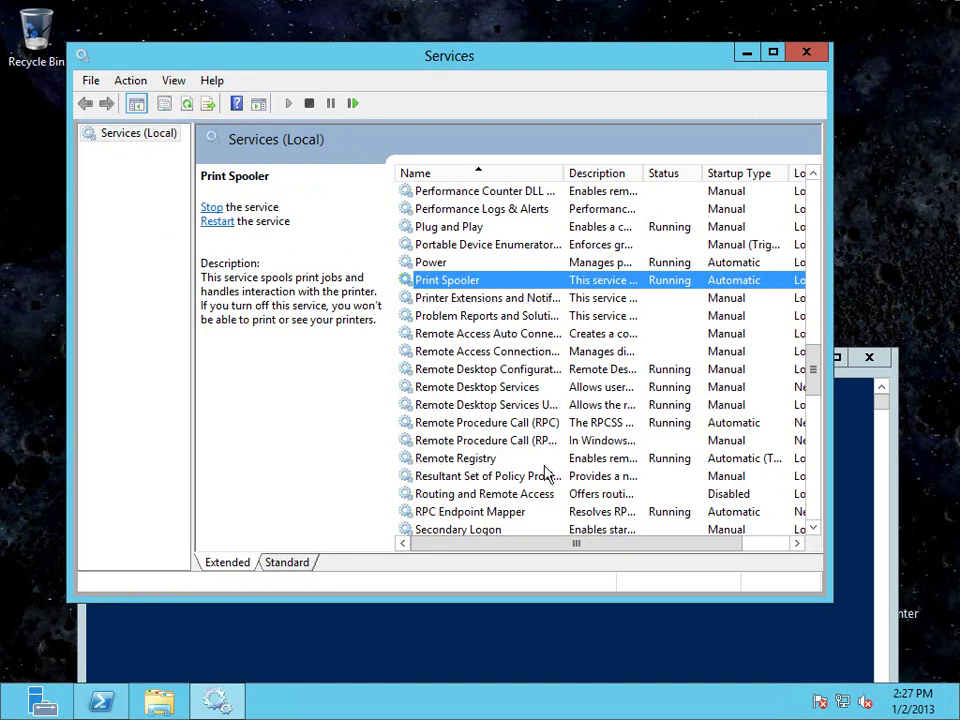
Step: List the restarted spoolsv process and stop Id 2392, answering Y
left_click(424, 626)
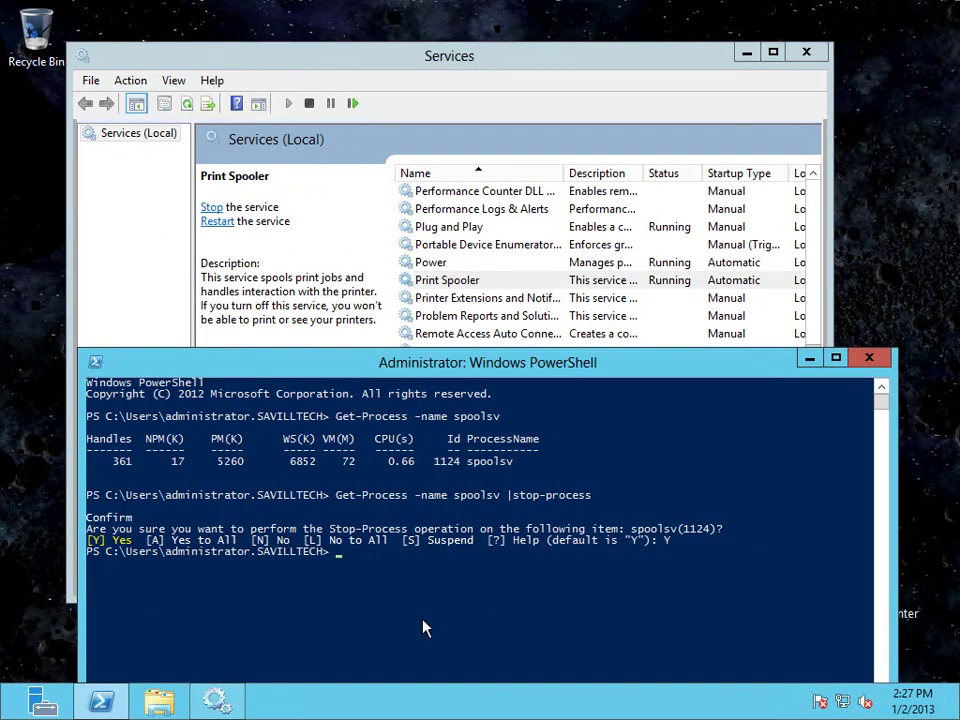
key("Up")
key("Up")
key("Return")
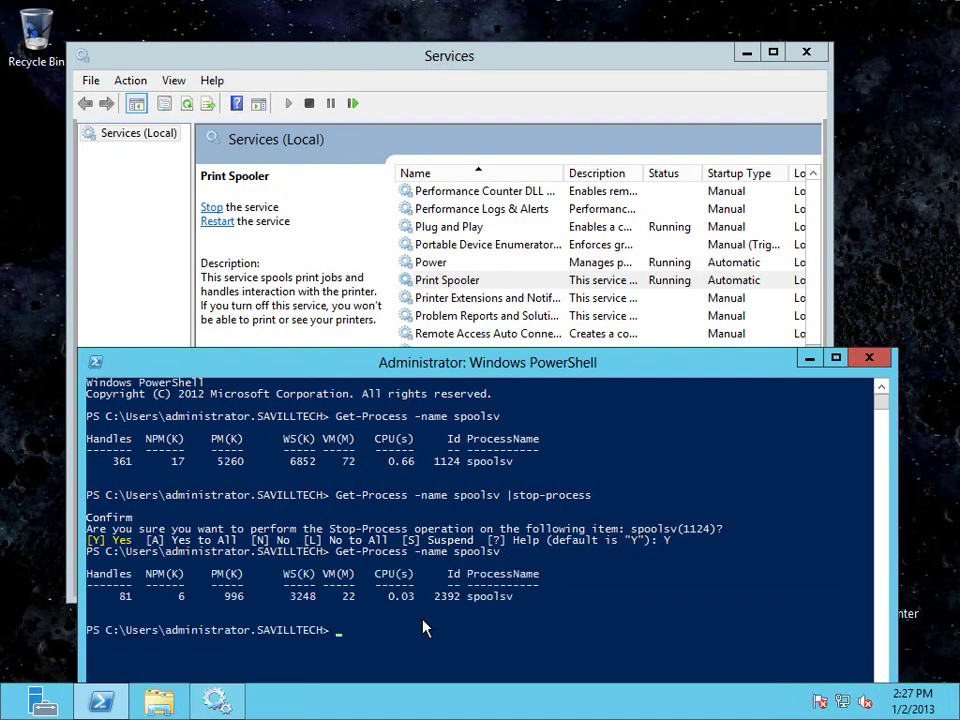
key("Up")
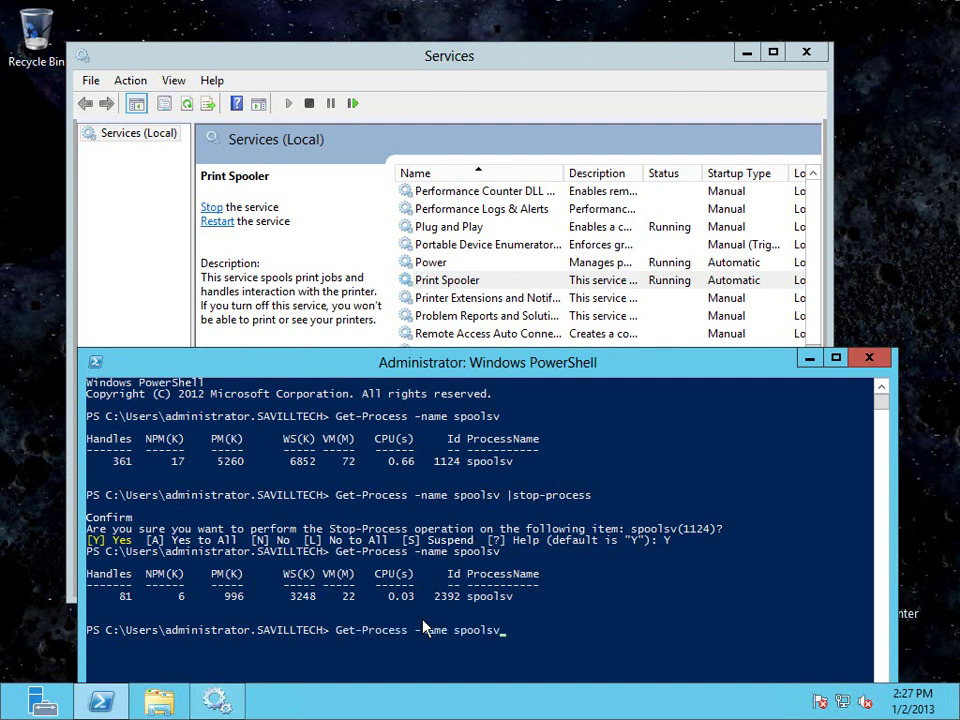
key("Up")
key("Return")
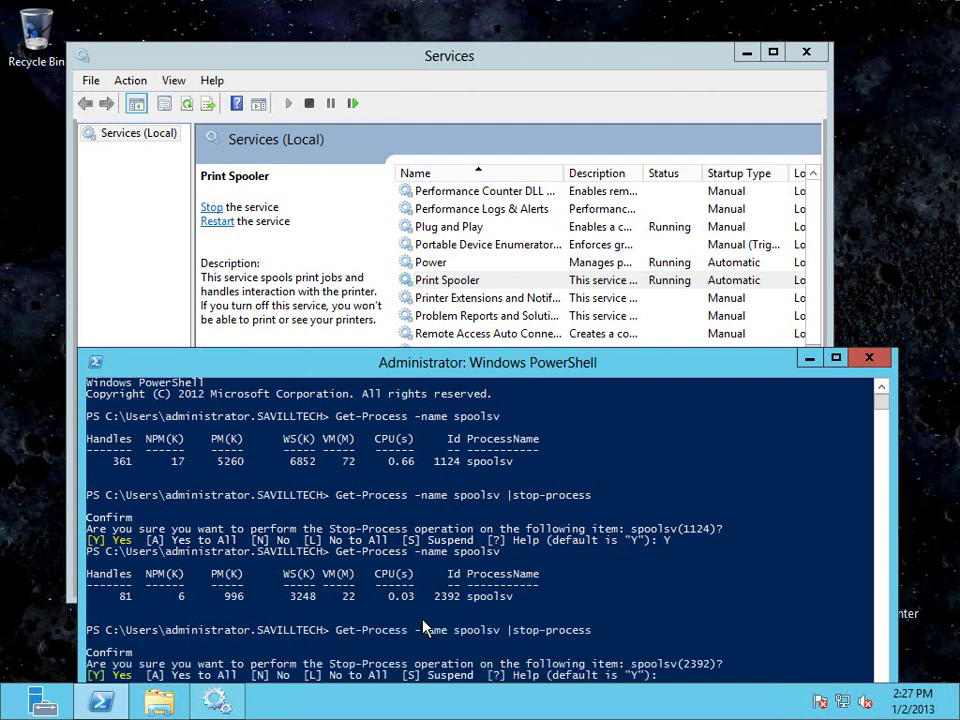
type("Y")
Step: List spoolsv again and stop the new instance, Id 1564, confirming with Y
left_click_drag(455, 369, 445, 210)
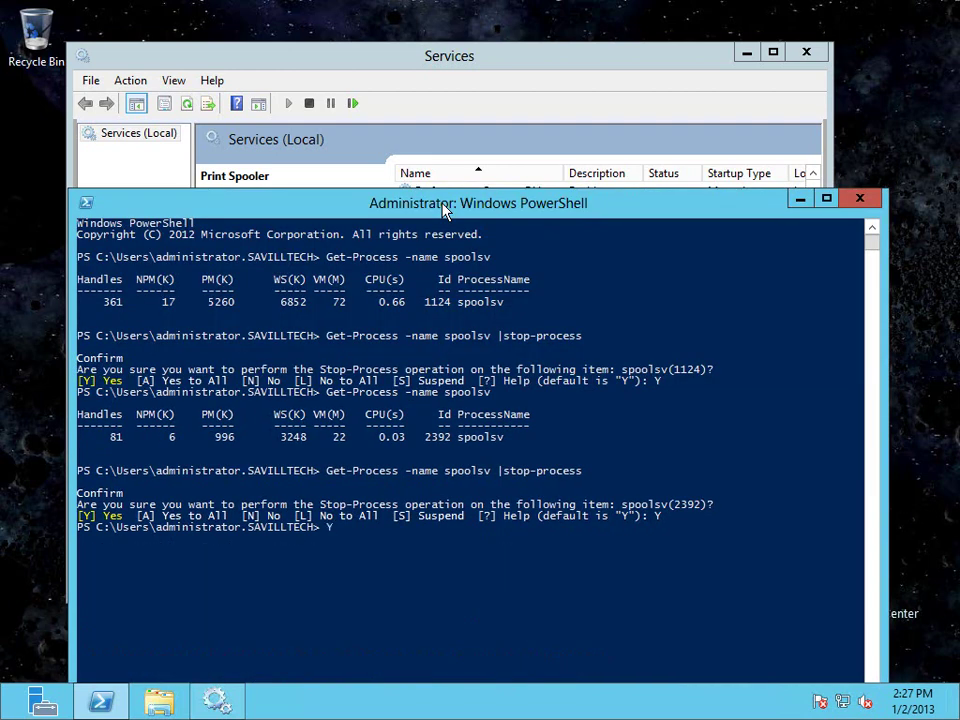
key("Up")
key("Up")
key("Up")
key("Return")
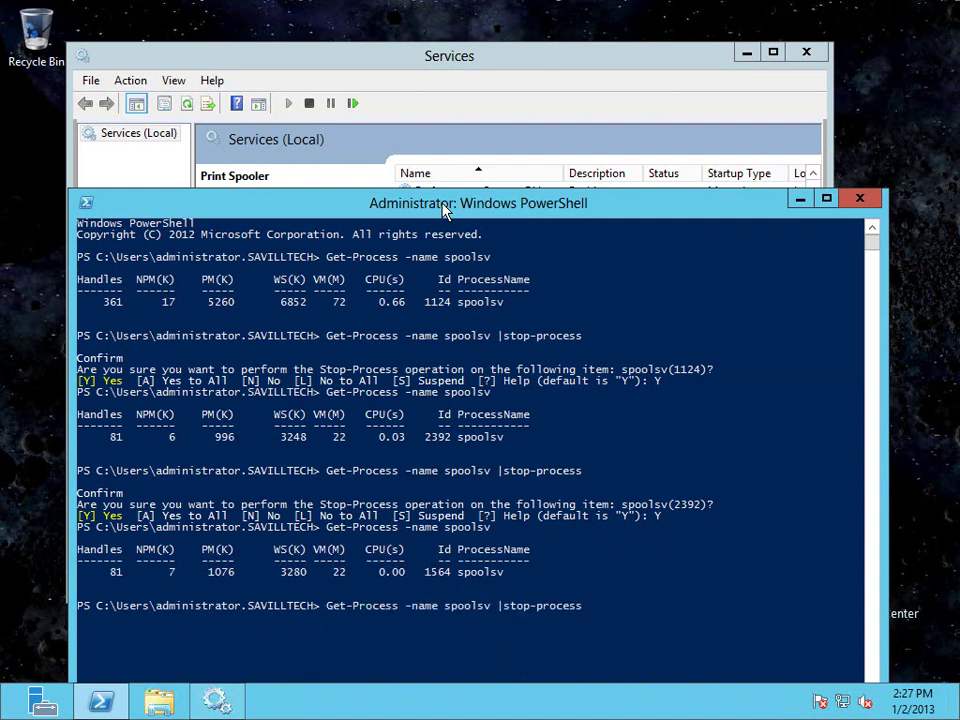
key("Up")
key("Up")
key("Return")
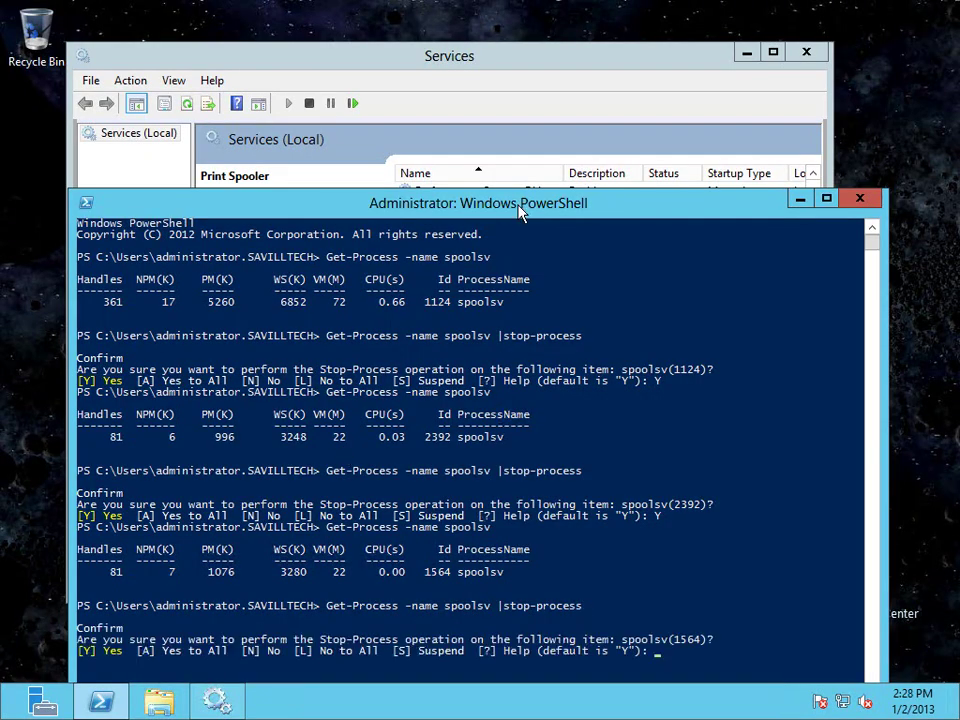
type("Y")
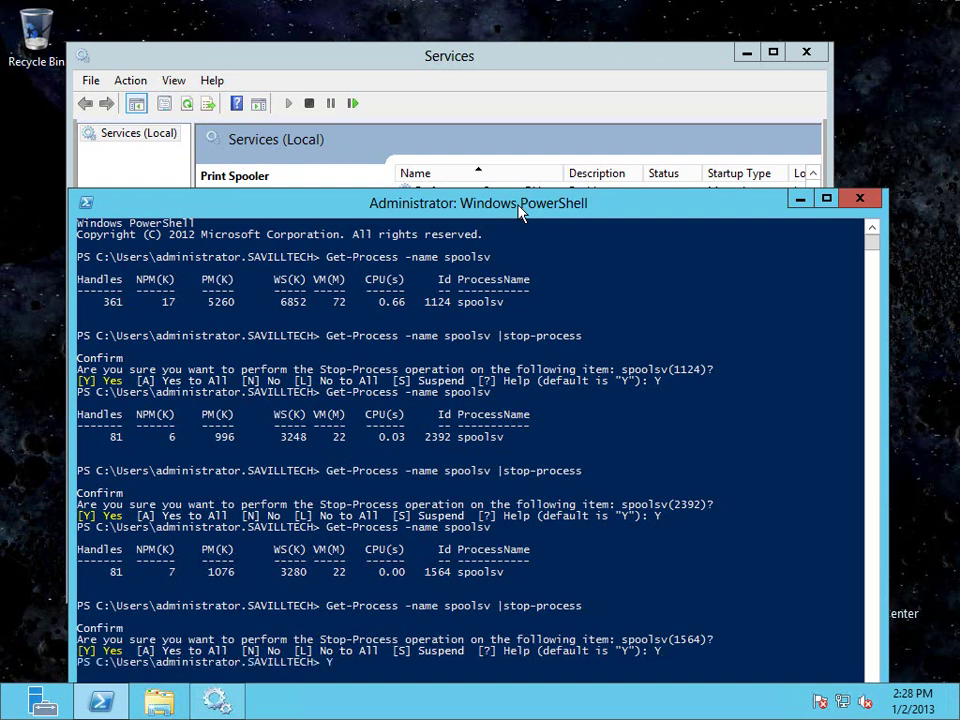
key("Return")
key("Up")
key("Up")
key("Down")
key("Up")
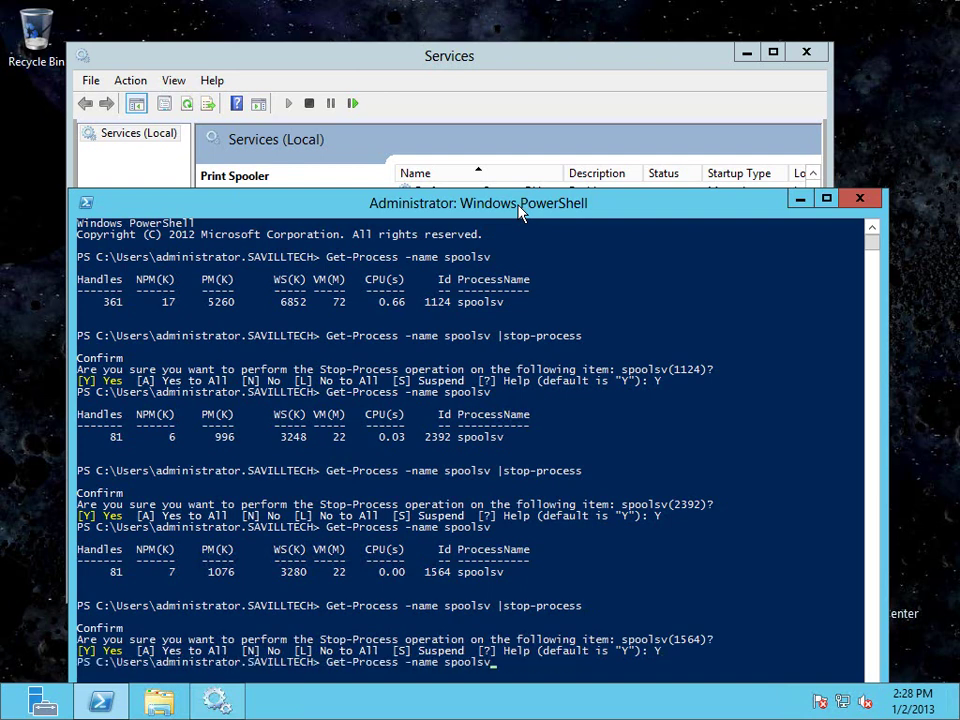
Step: Rerun Get-Process -name spoolsv several times to confirm the process can no longer be found
key("Return")
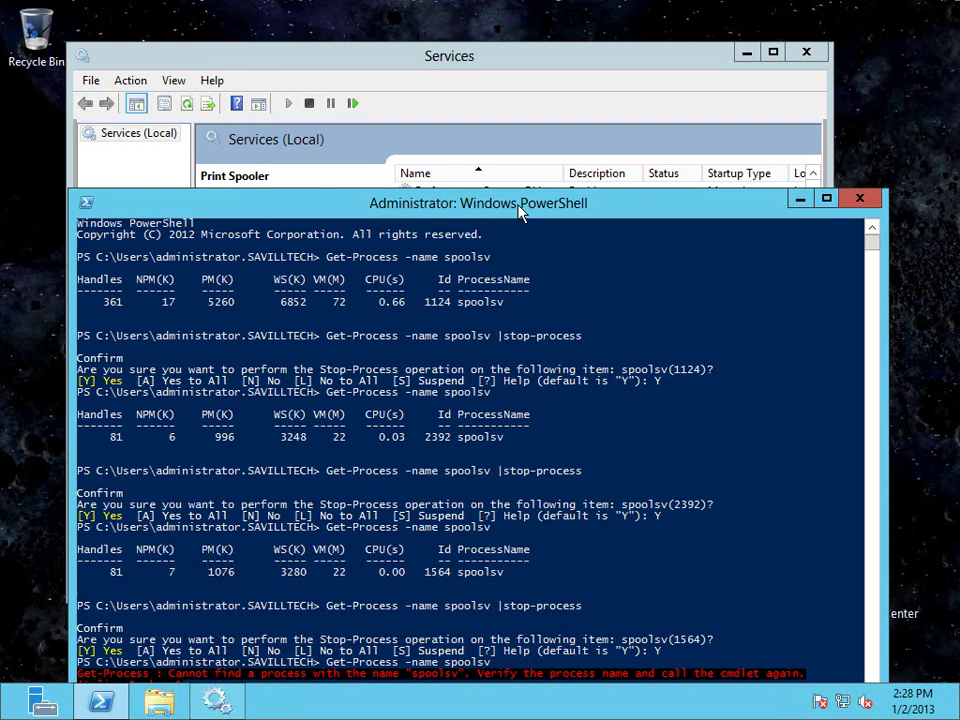
left_click_drag(576, 214, 568, 125)
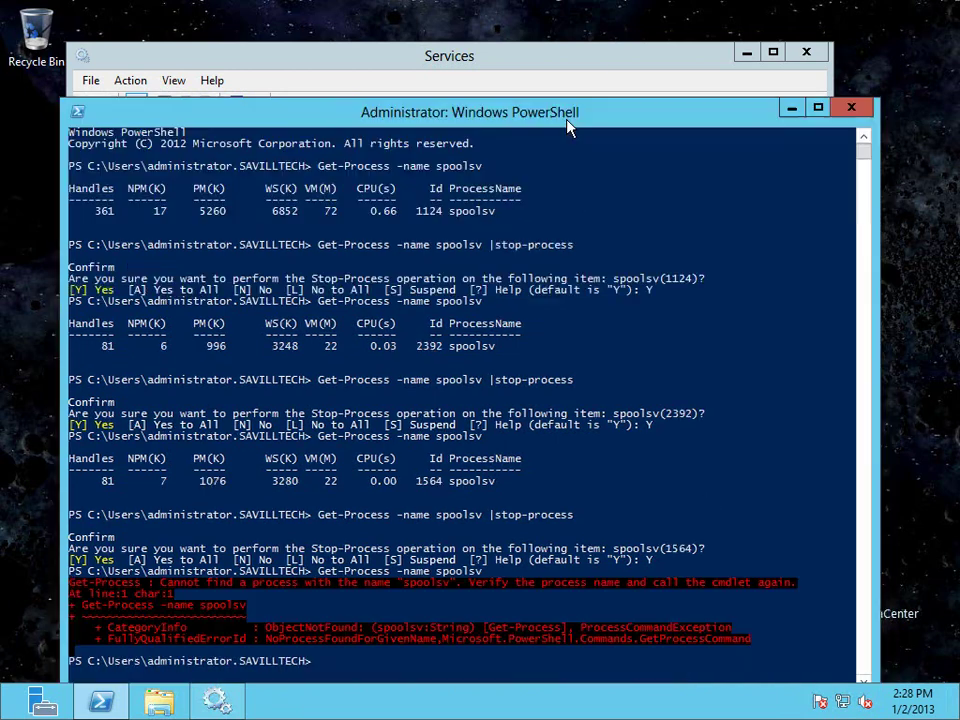
key("Up")
key("Return")
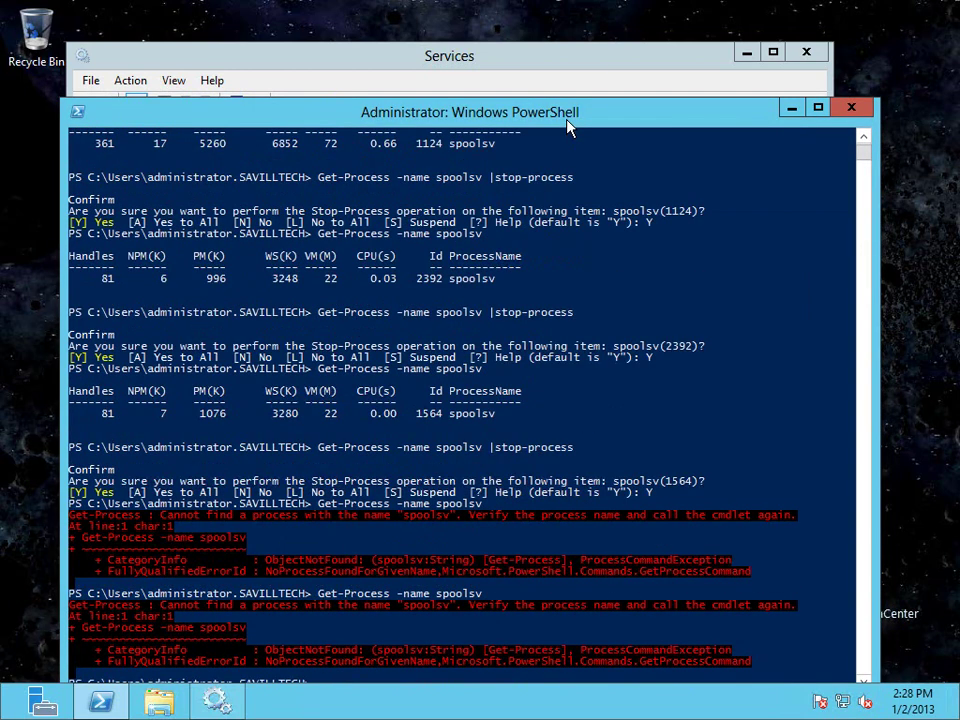
key("Up")
key("Return")
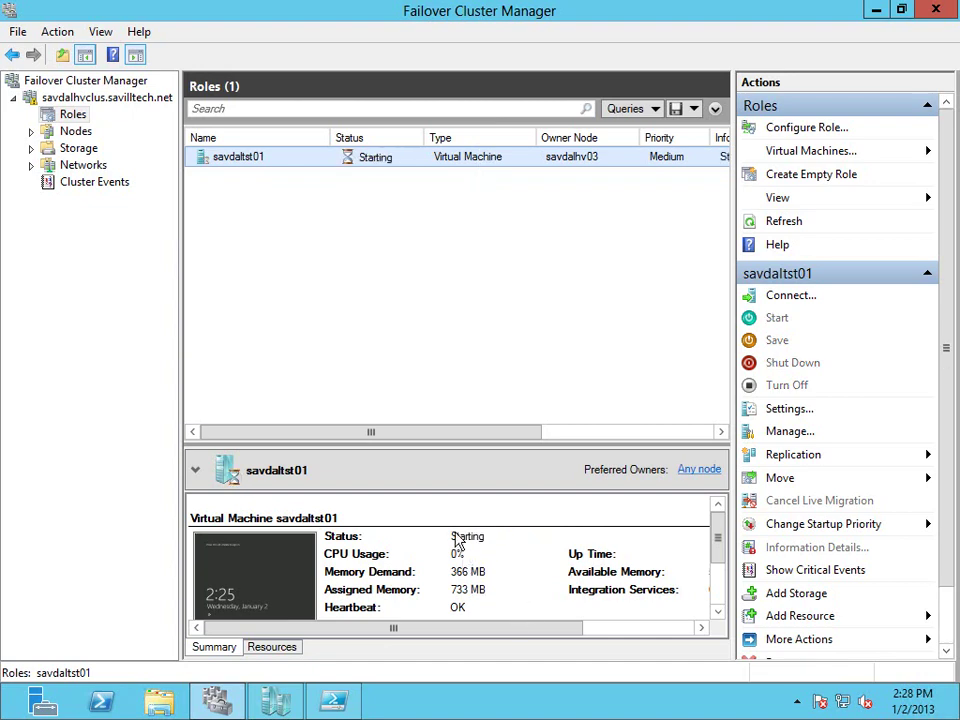
Step: Launch Event Viewer by running eventvwr
left_click(390, 708)
key("super+r")
type("event")
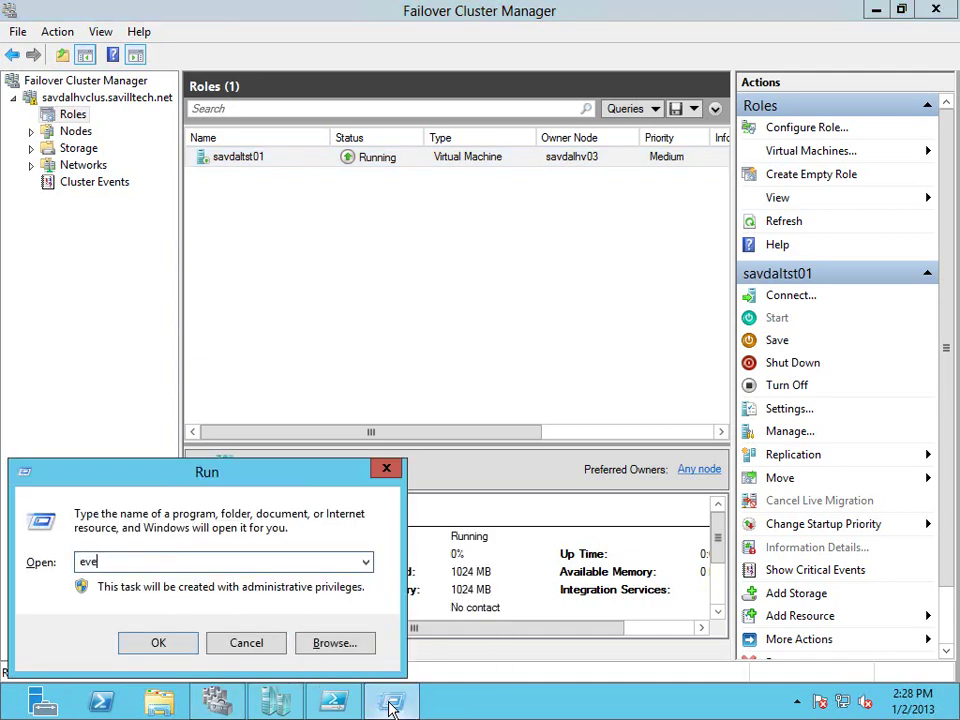
type("vwr")
key("Return")
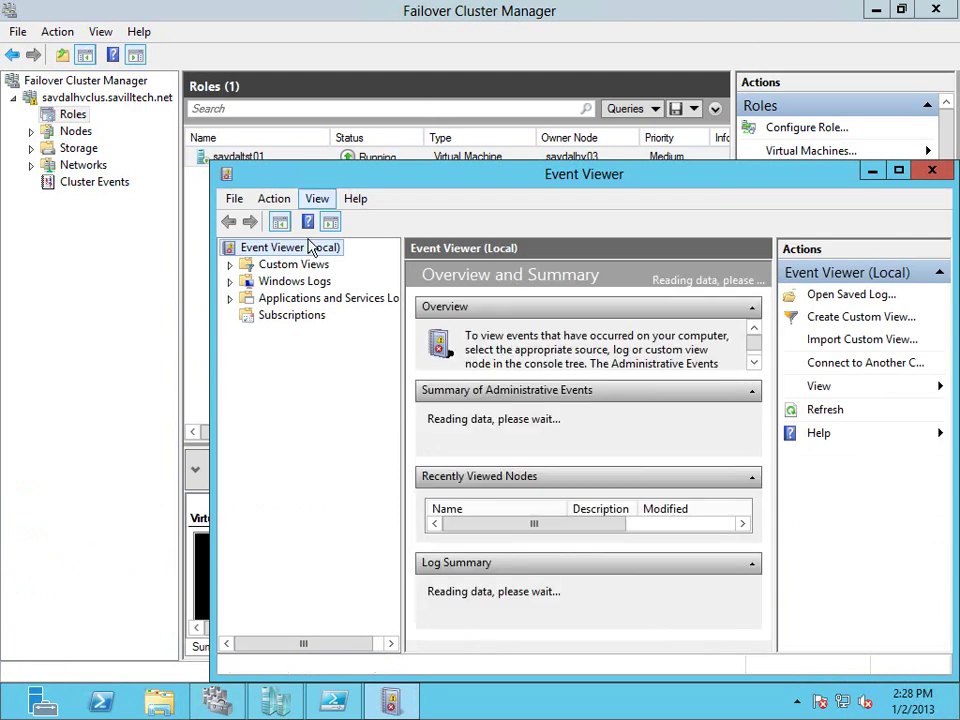
Step: Open the FailoverClustering Error event 1250 in the Windows Logs System log
left_click(230, 281)
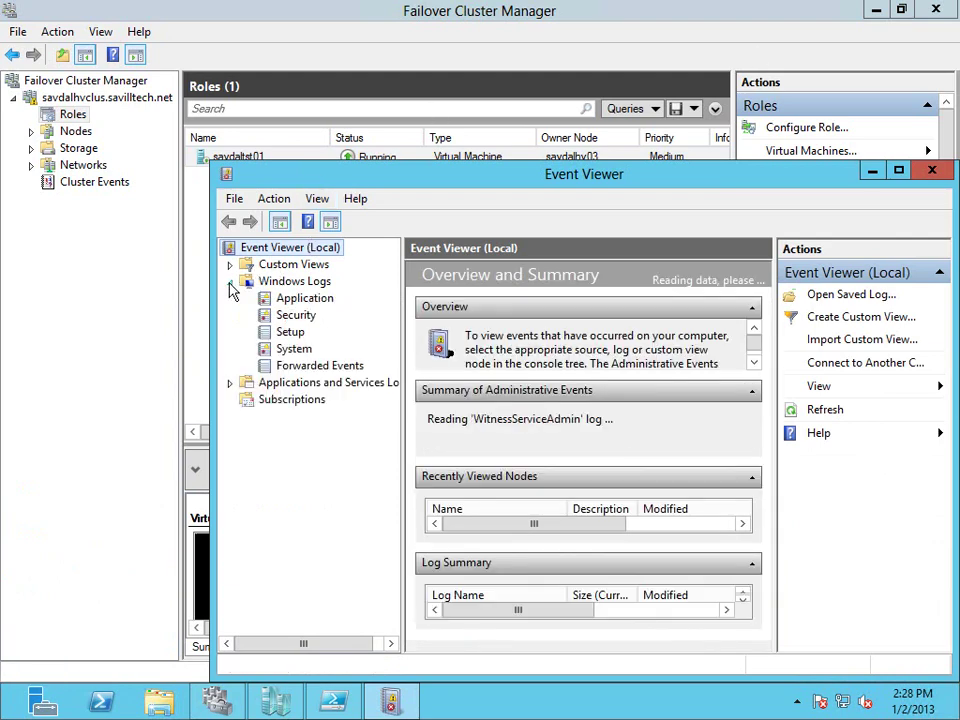
left_click(296, 348)
left_click_drag(660, 181, 558, 135)
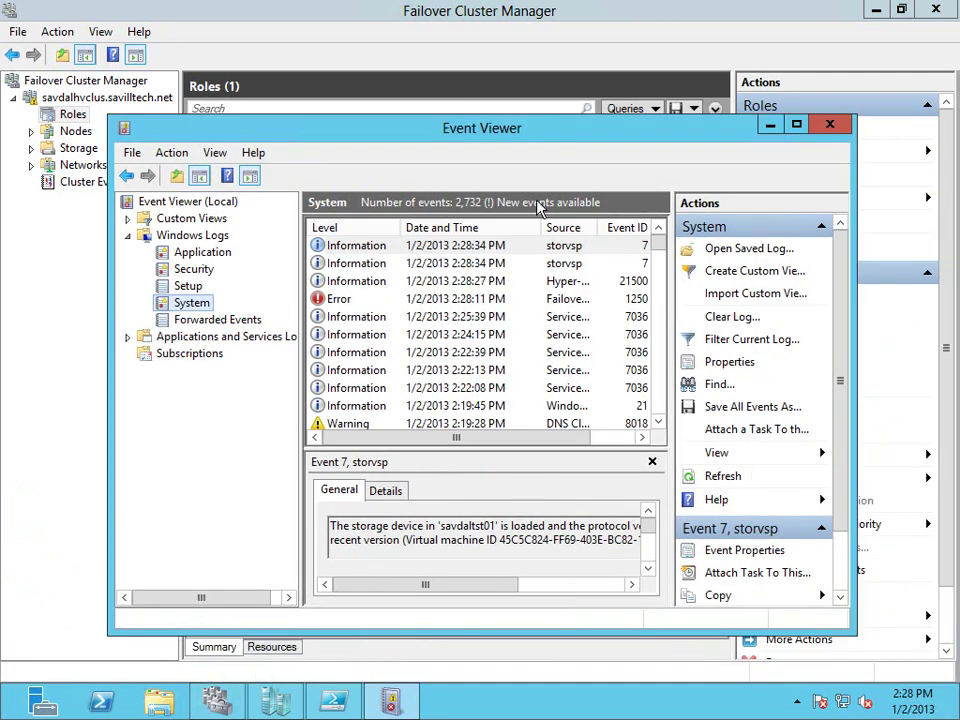
double_click(340, 298)
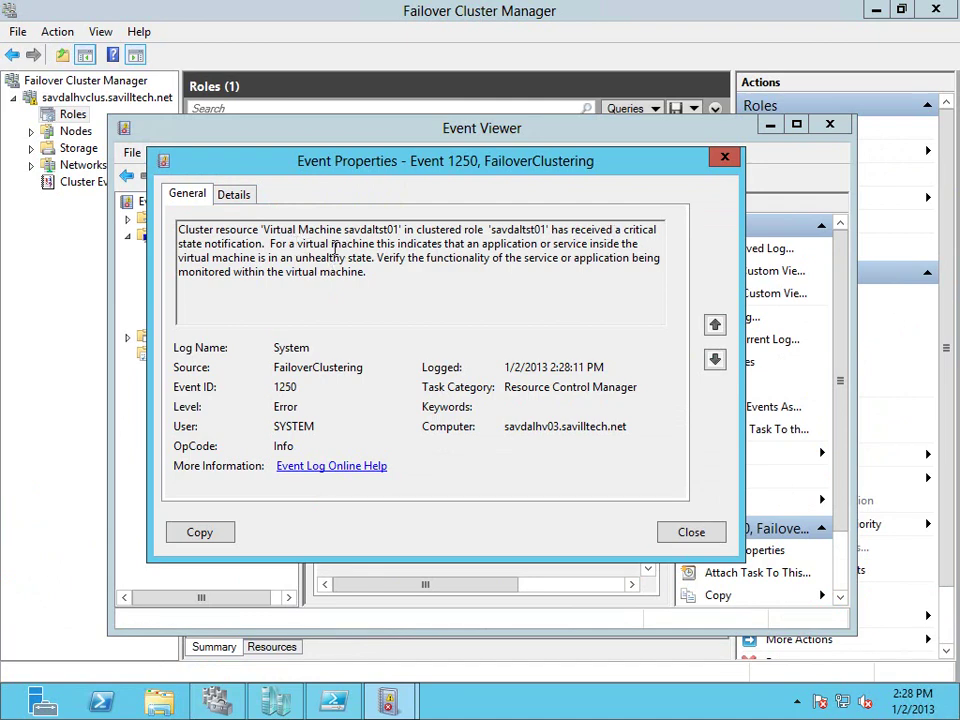
Step: Close the Event 1250 details and Event Viewer, returning to Failover Cluster Manager's Roles list
left_click(727, 160)
left_click(829, 124)
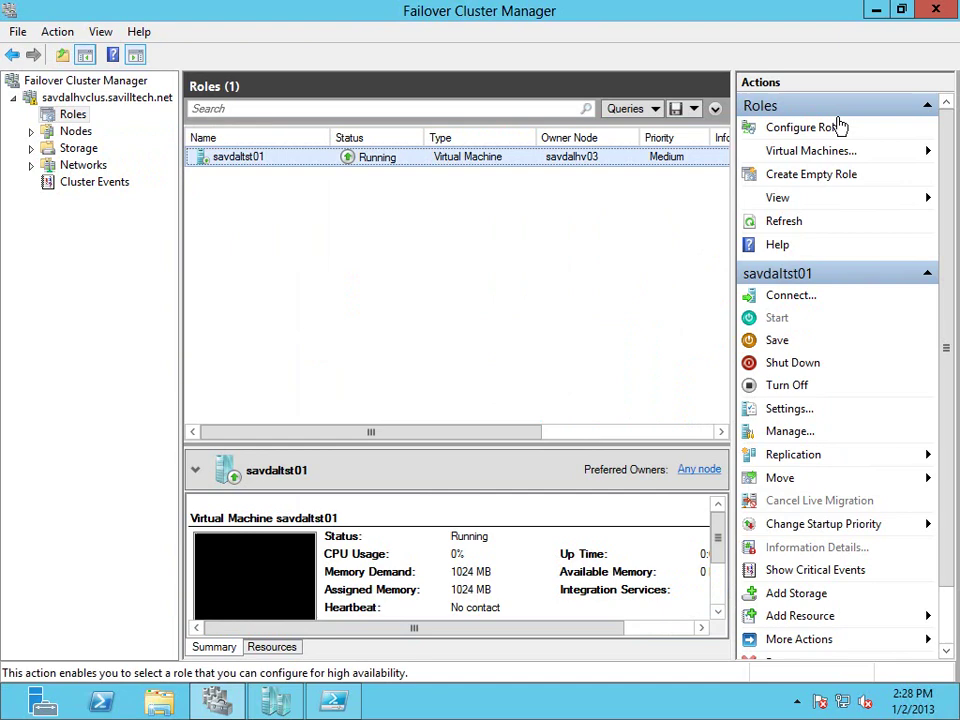